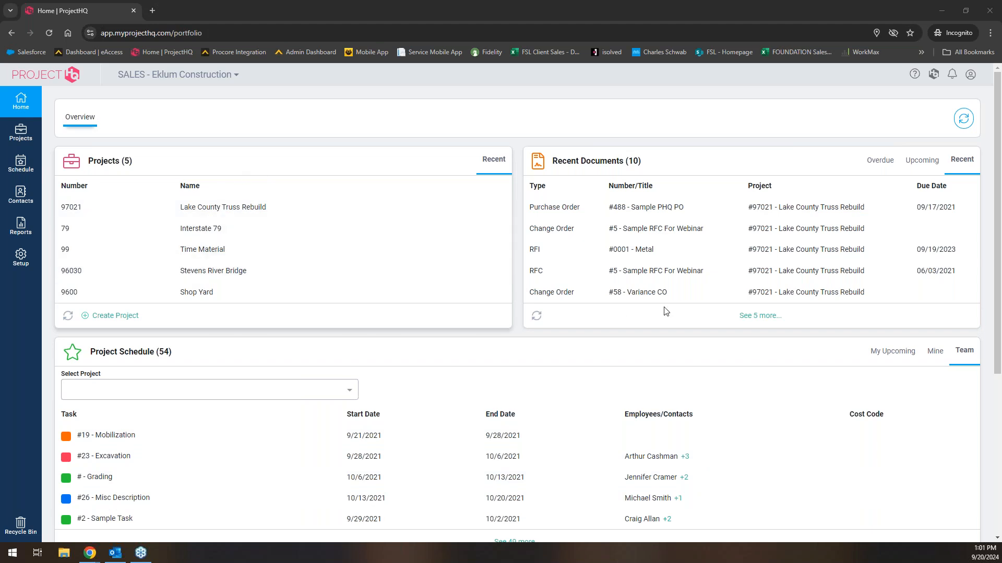
# Review the home dashboard's projects, schedule and action items, and open the Lake County Truss Rebuild project
pyautogui.scroll(-3, 522, 349)
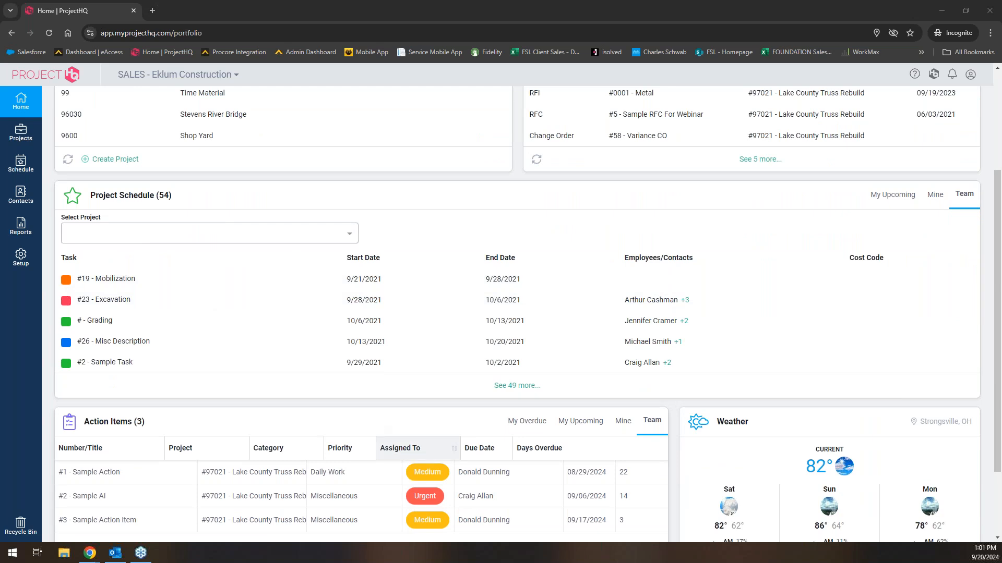
pyautogui.scroll(3, 365, 412)
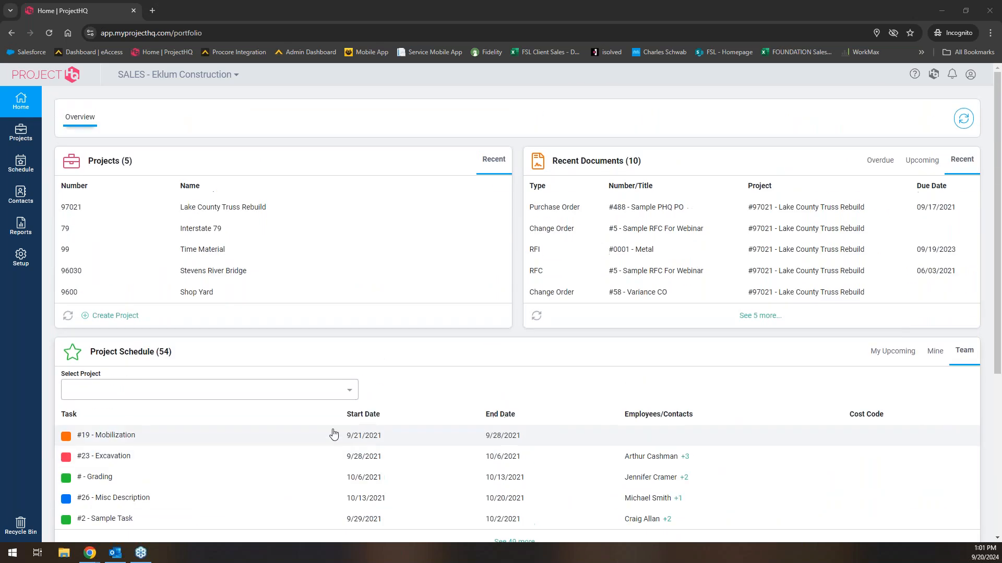
pyautogui.click(194, 209)
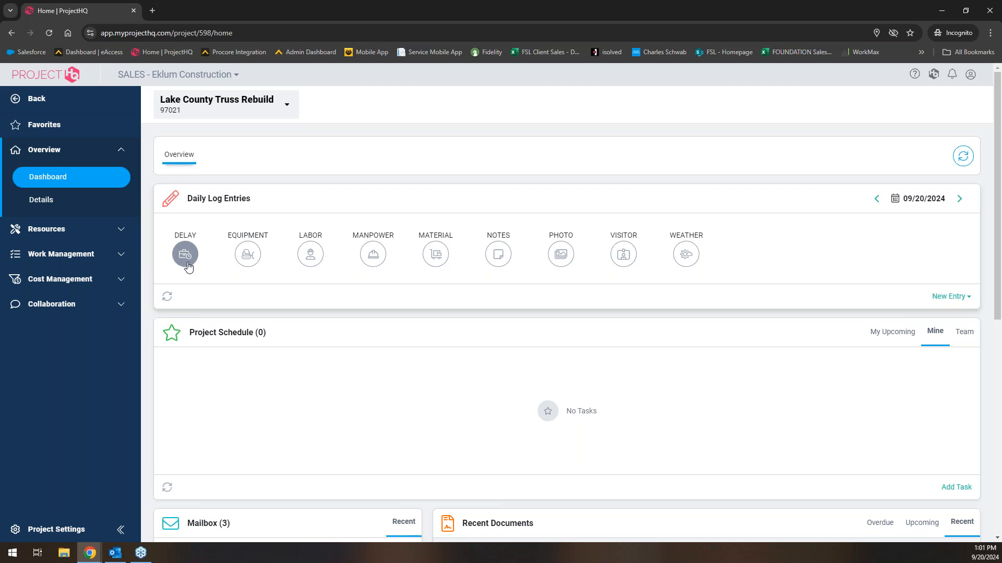
# View the project's AIA worksheets and its RFI and submittal documents
pyautogui.click(63, 254)
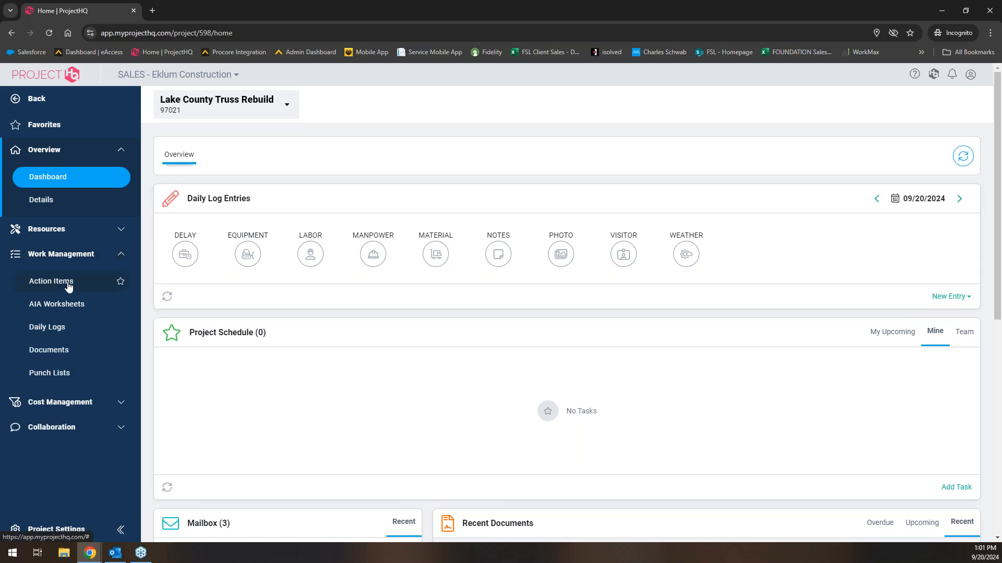
pyautogui.click(55, 303)
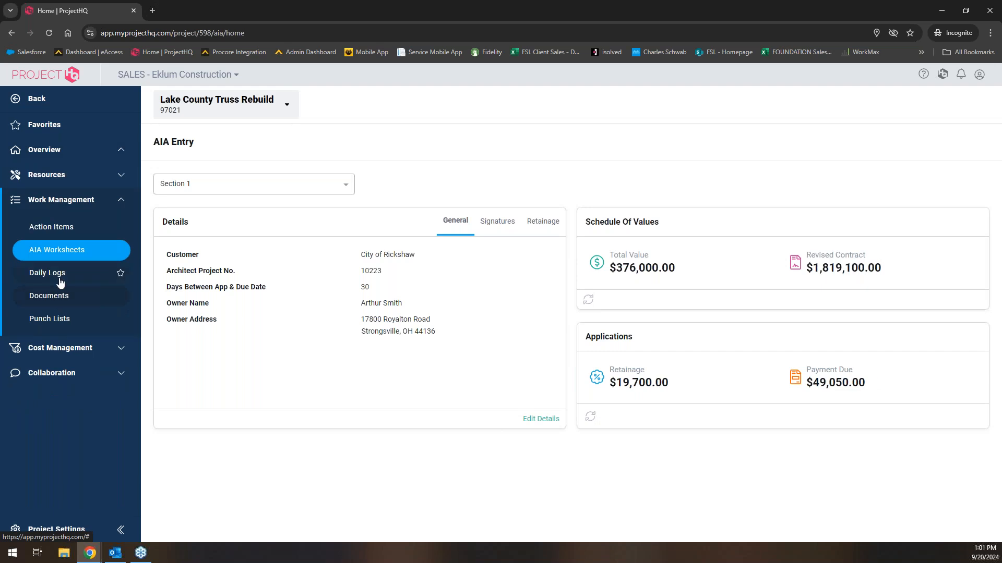
pyautogui.click(60, 297)
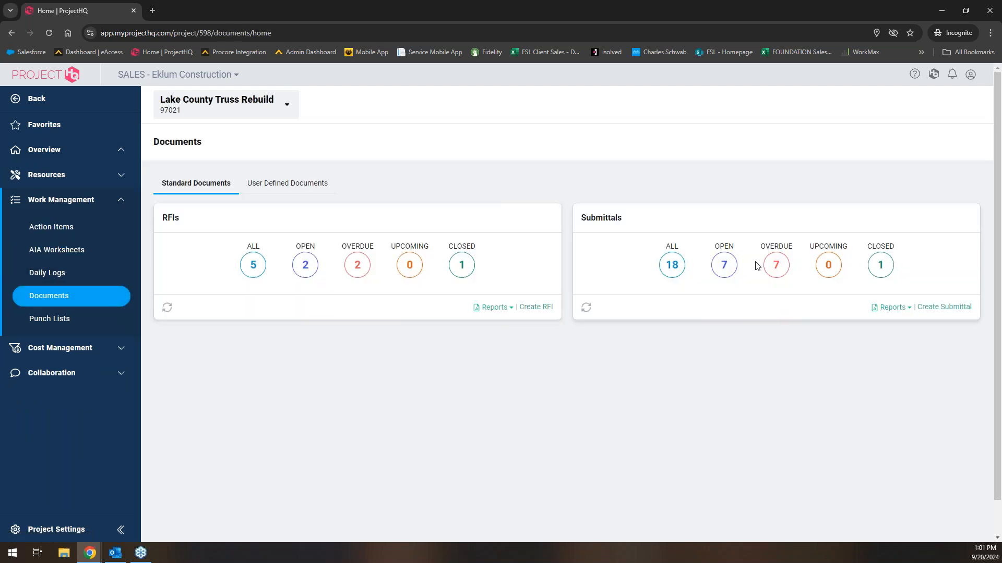
# View the project's committed costs and its collaboration files
pyautogui.click(79, 349)
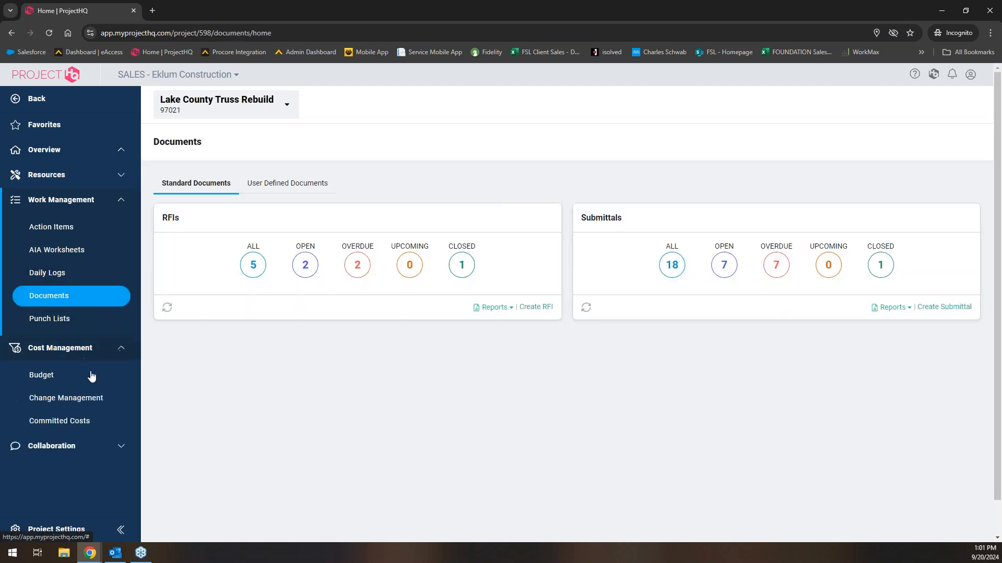
pyautogui.click(93, 422)
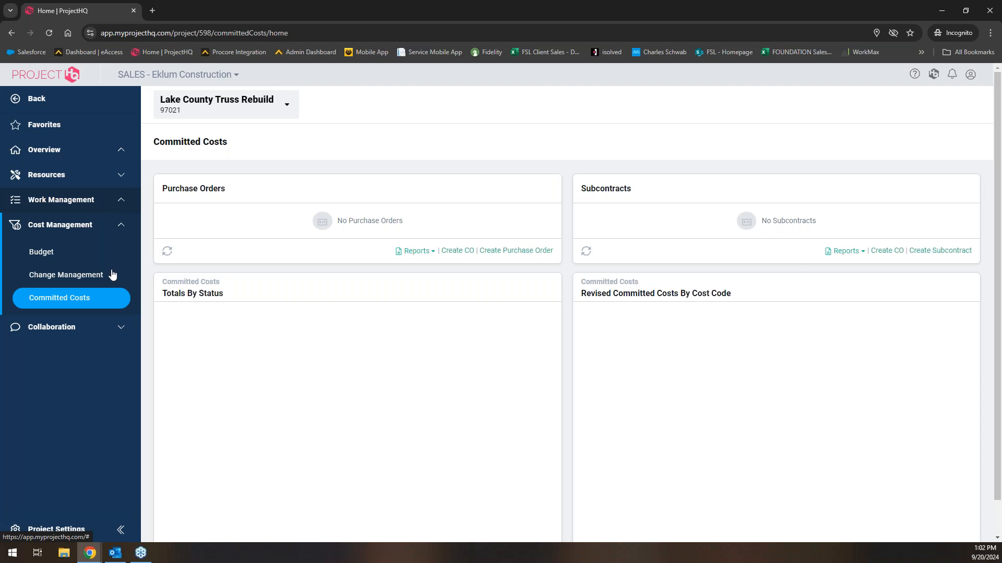
pyautogui.click(110, 329)
pyautogui.click(47, 358)
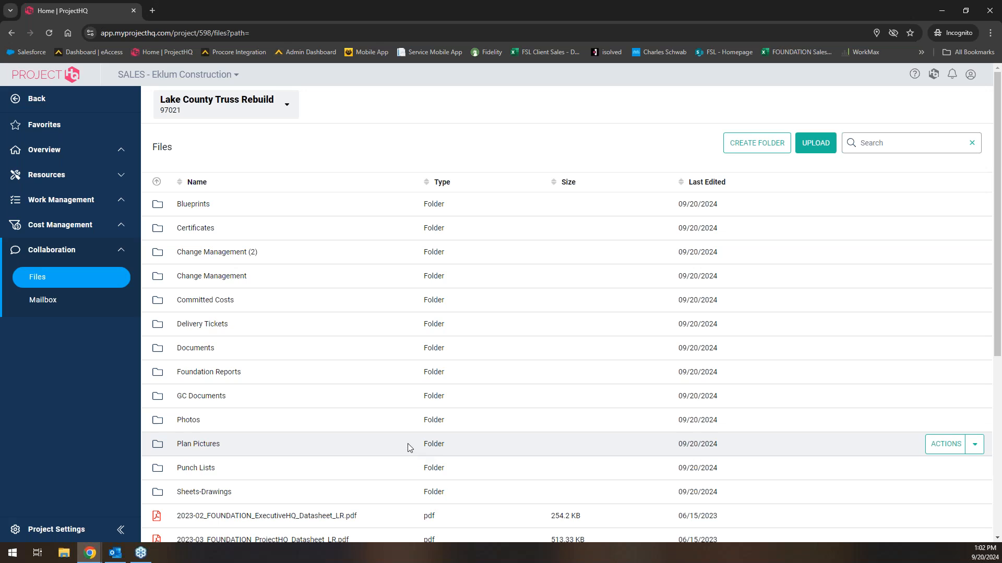
# Show the actions available for the file 2023-02_FOUNDATION_ExecutiveHQ_Datasheet_LR.pdf
pyautogui.scroll(-2, 420, 469)
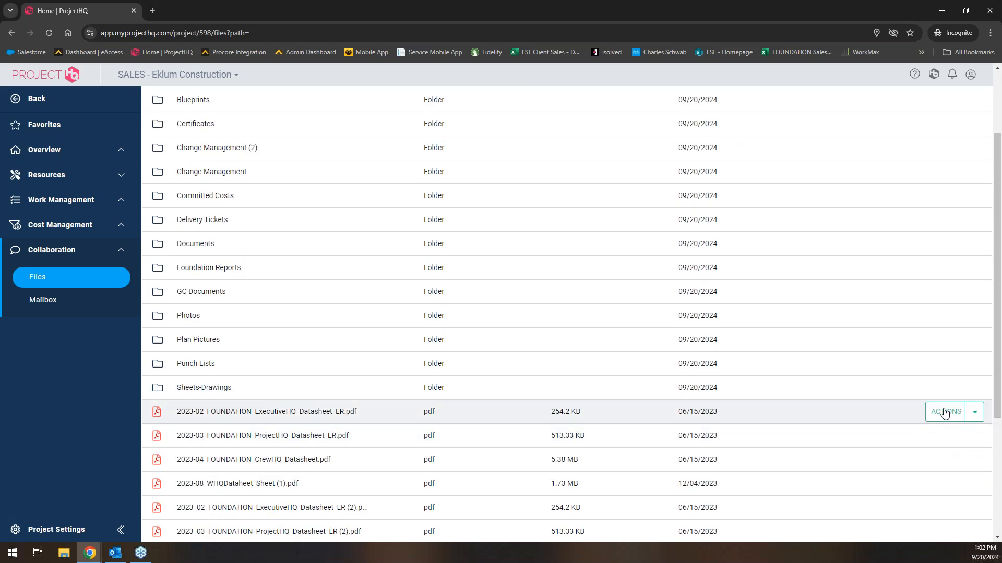
pyautogui.click(945, 412)
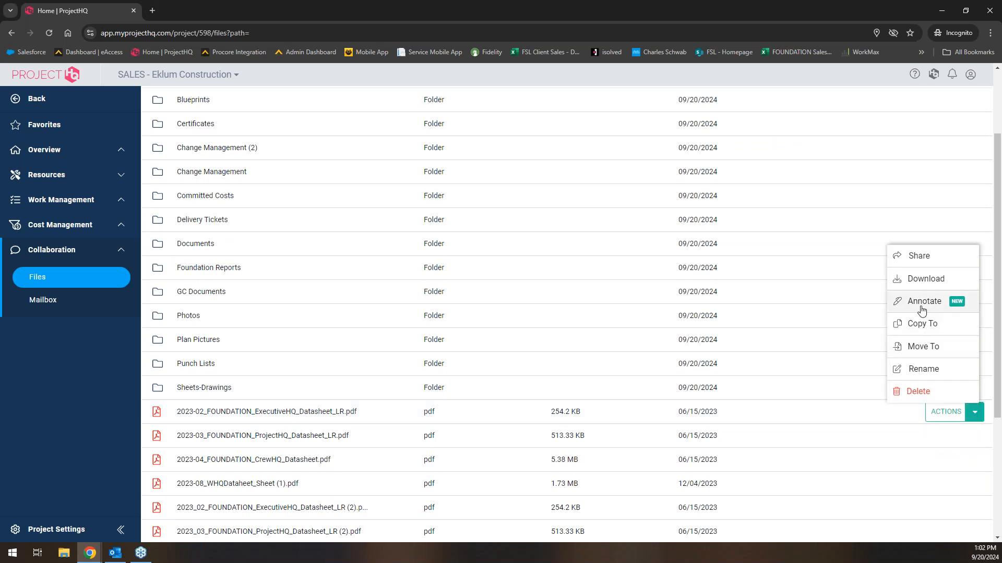
pyautogui.scroll(2, 377, 403)
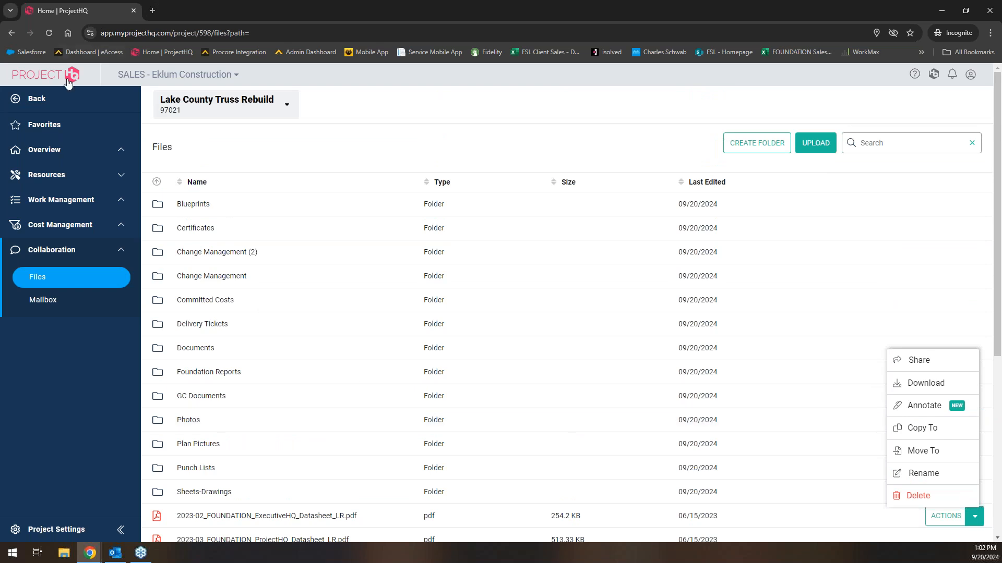
# Return to the list of all active projects and show the available HQ suite apps
pyautogui.click(47, 105)
pyautogui.click(47, 104)
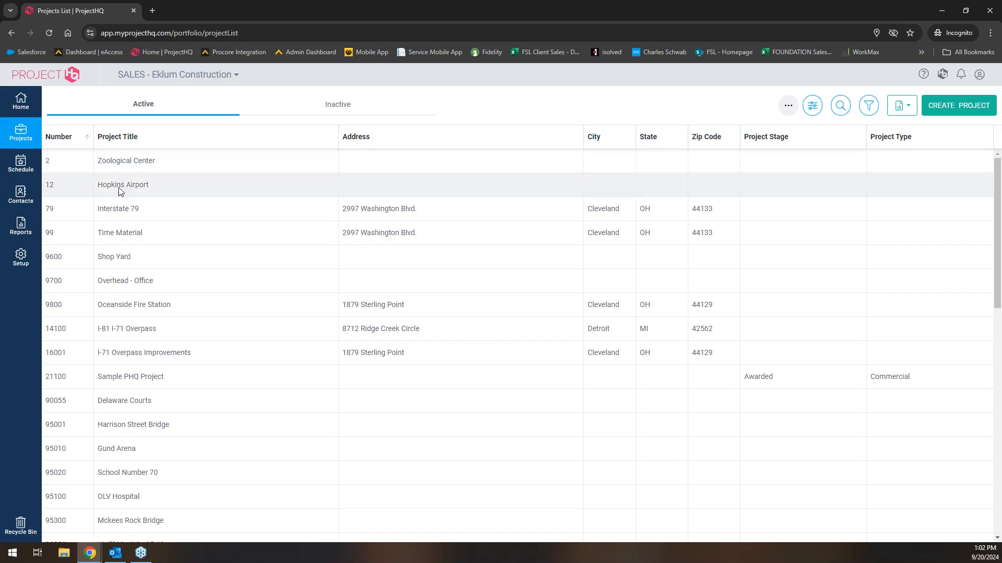
pyautogui.click(942, 74)
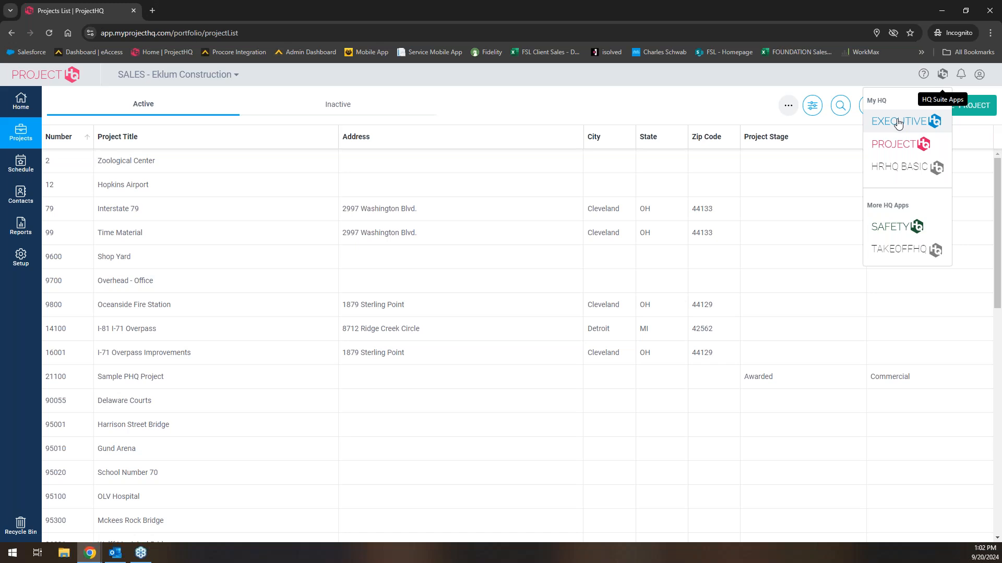
# In the schedule, open Interstate 79's Mobilization task and view the employees and equipment assigned to it
pyautogui.click(19, 173)
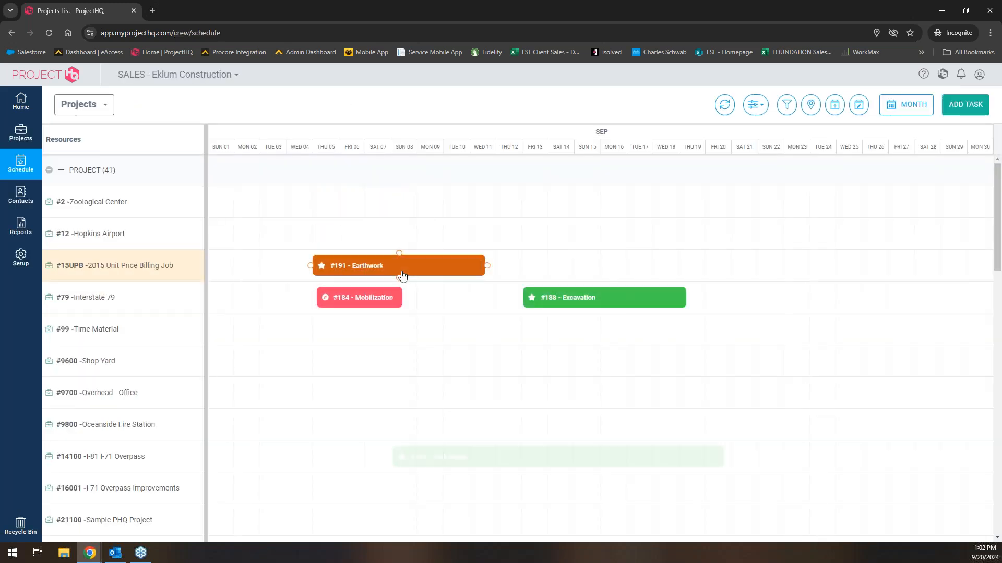
pyautogui.click(384, 275)
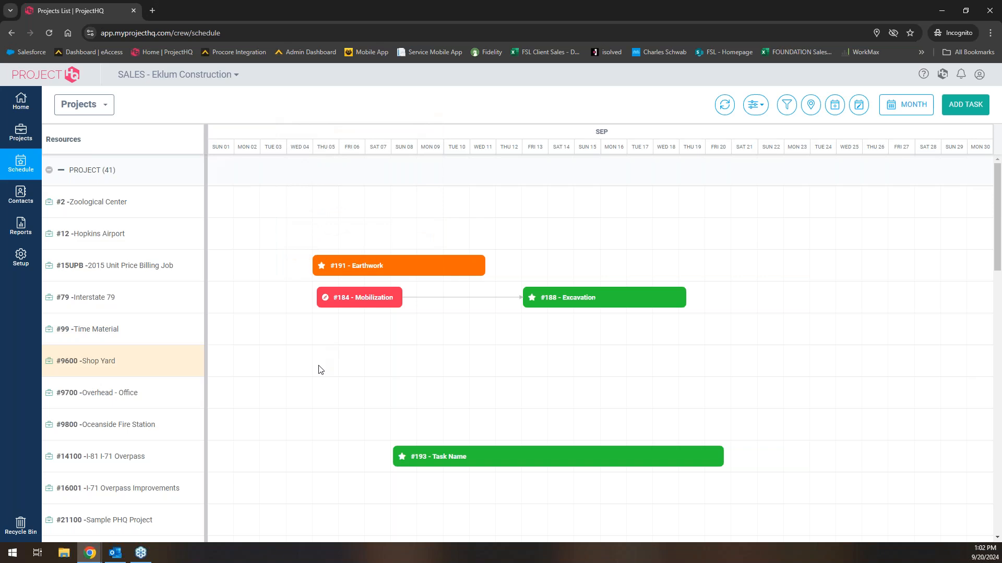
pyautogui.click(348, 299)
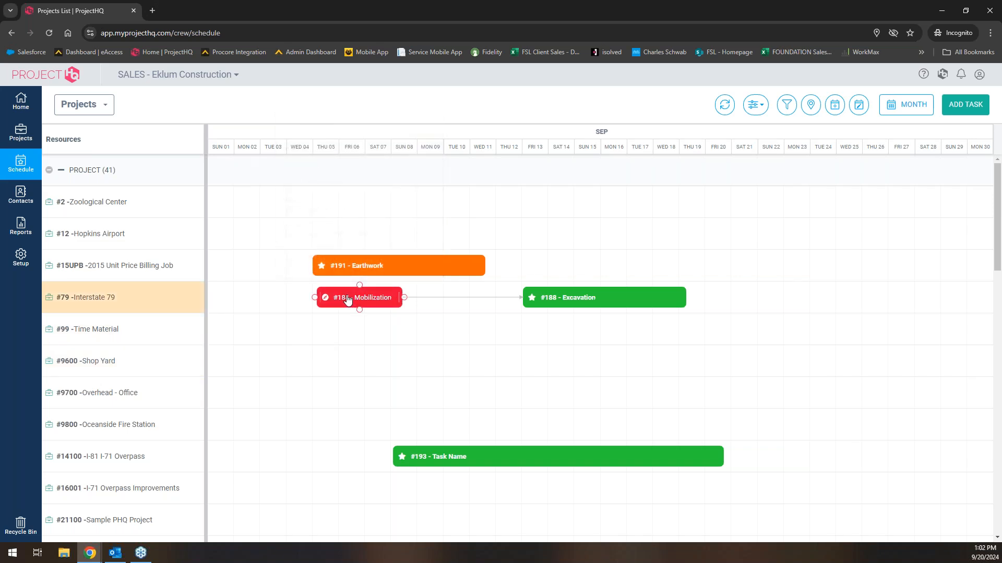
pyautogui.doubleClick(341, 300)
pyautogui.click(429, 123)
pyautogui.click(246, 169)
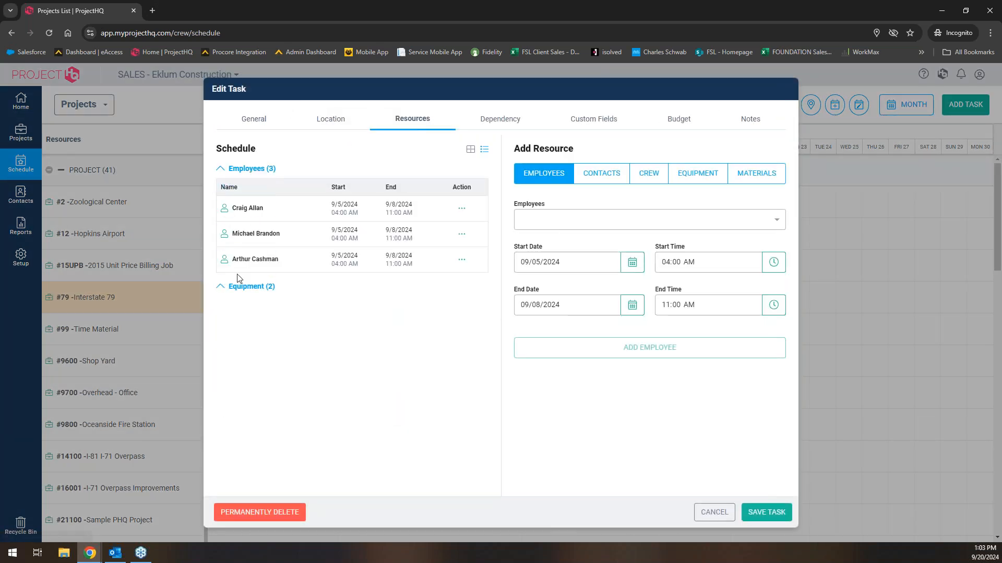
pyautogui.click(255, 288)
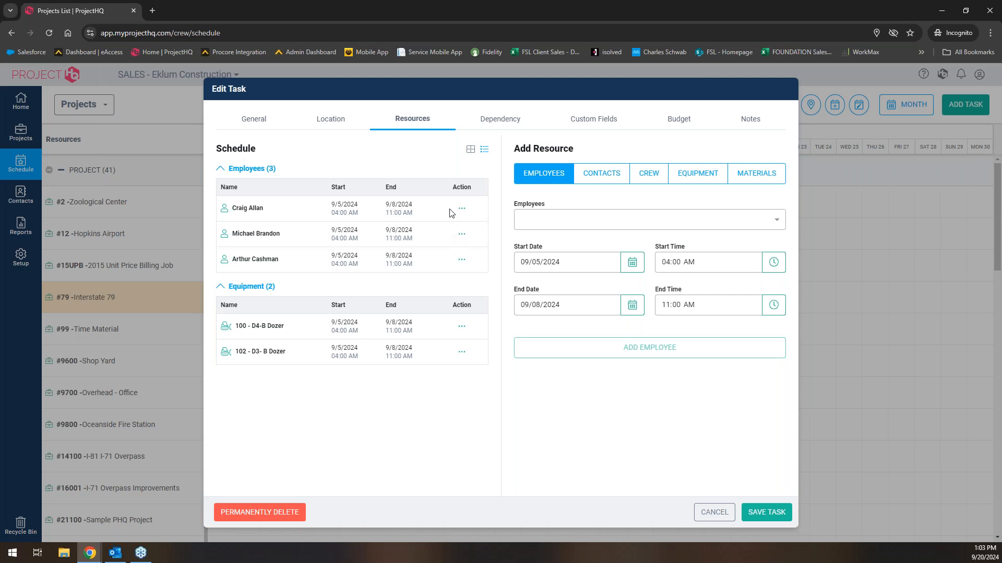
# View the Mobilization task's location and return to the home dashboard without saving the task
pyautogui.click(324, 123)
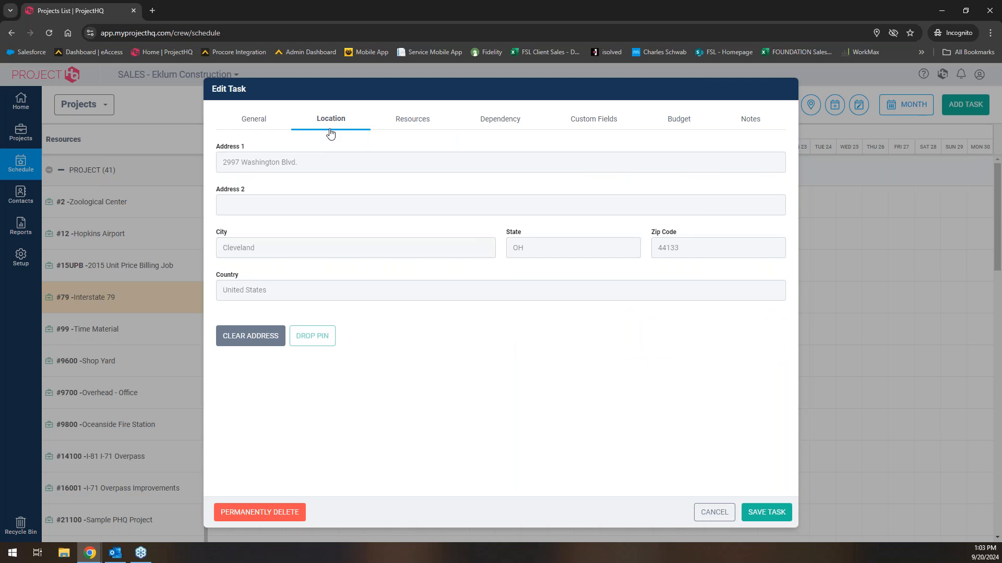
pyautogui.click(714, 512)
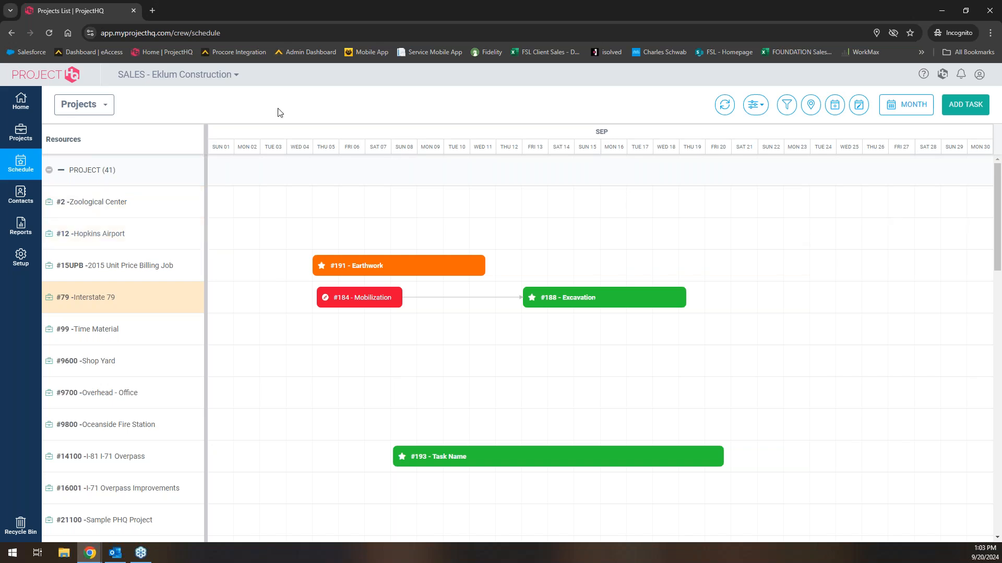
pyautogui.click(29, 107)
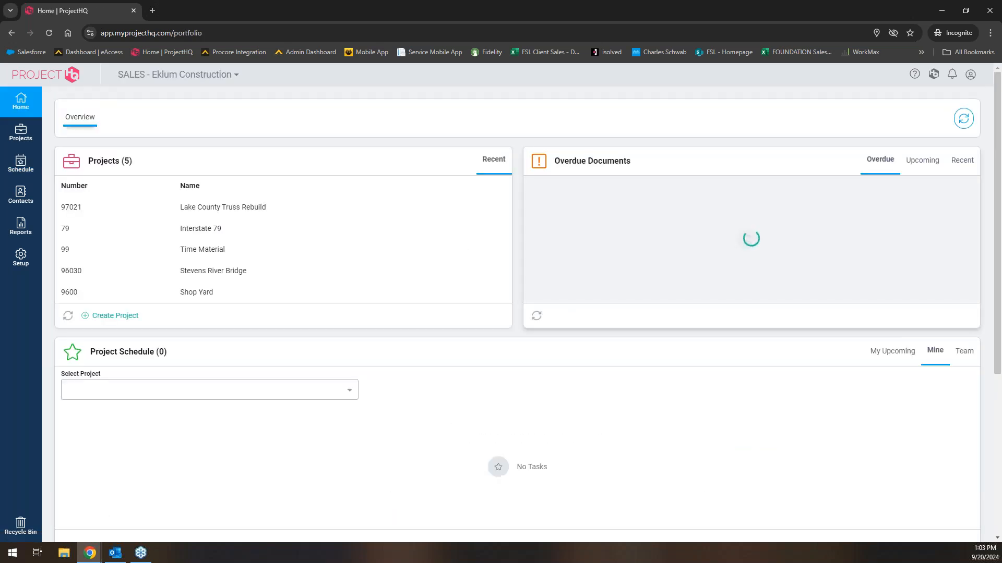
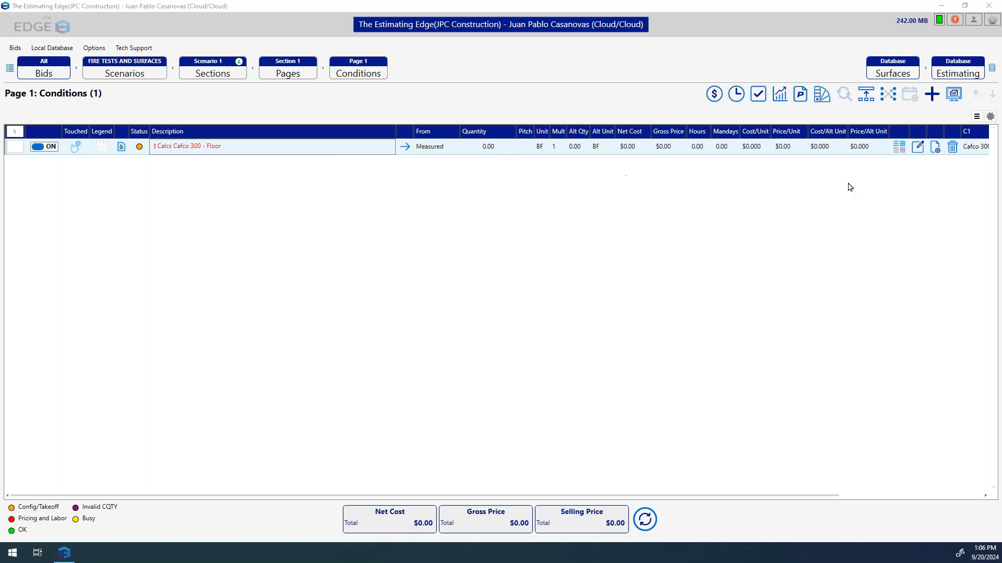
# In The EDGE, open the properties of the Calcs Cafco 300 - Floor condition with Net as the thickness calculation
pyautogui.click(918, 149)
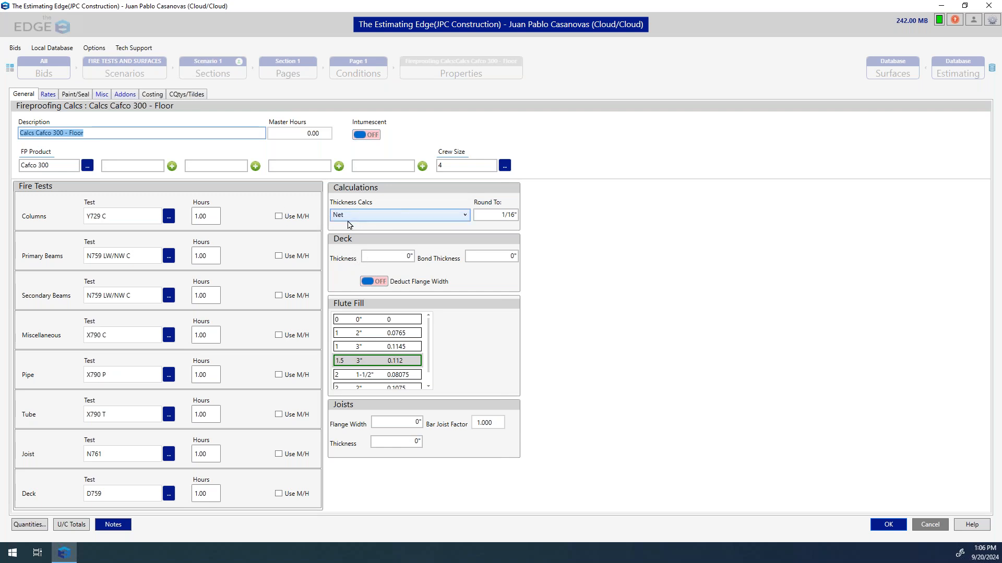
pyautogui.click(383, 223)
pyautogui.click(341, 232)
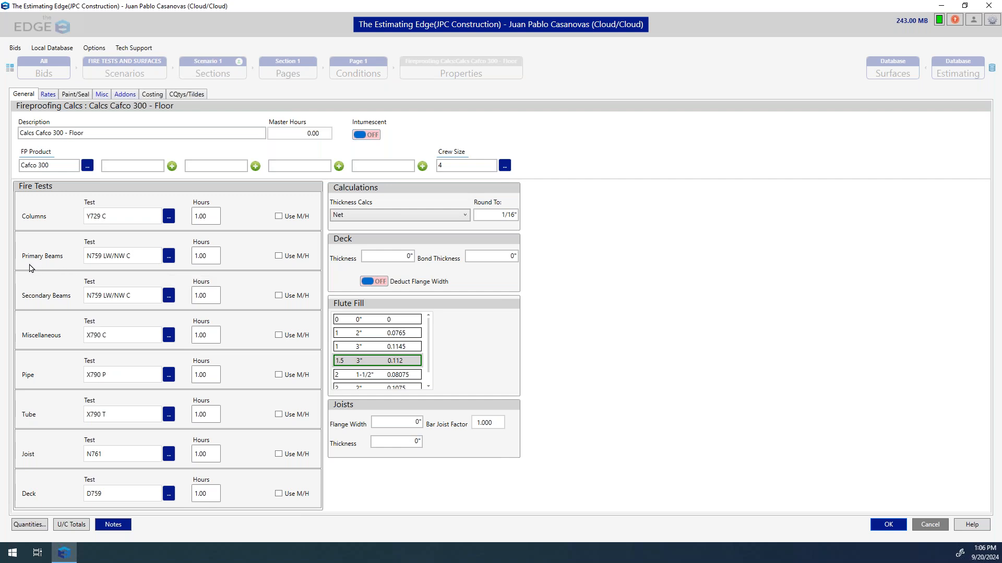
# Open the fire test selection for the primary beams and widen its window to show all test and beam columns
pyautogui.click(168, 257)
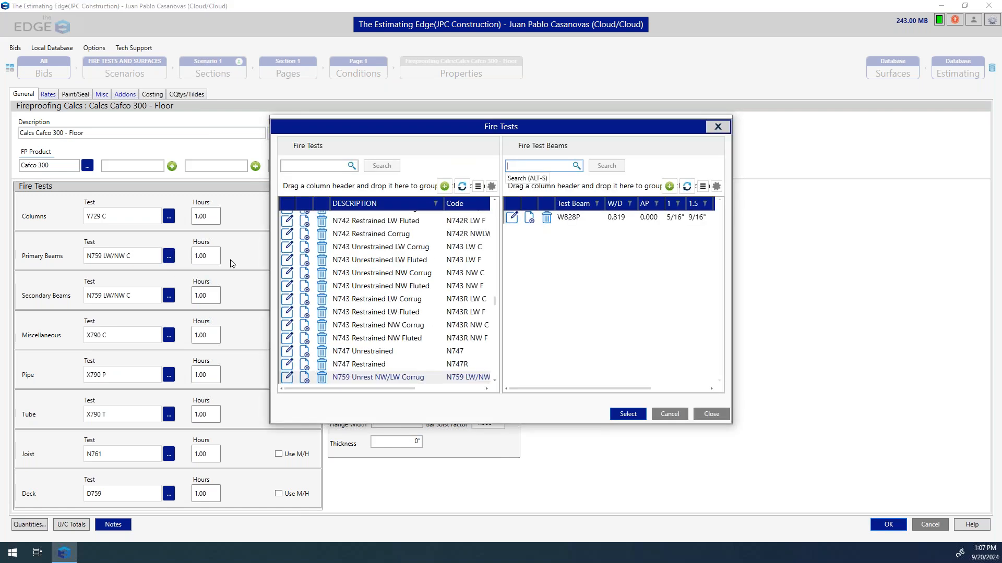
pyautogui.moveTo(270, 266); pyautogui.dragTo(32, 258)
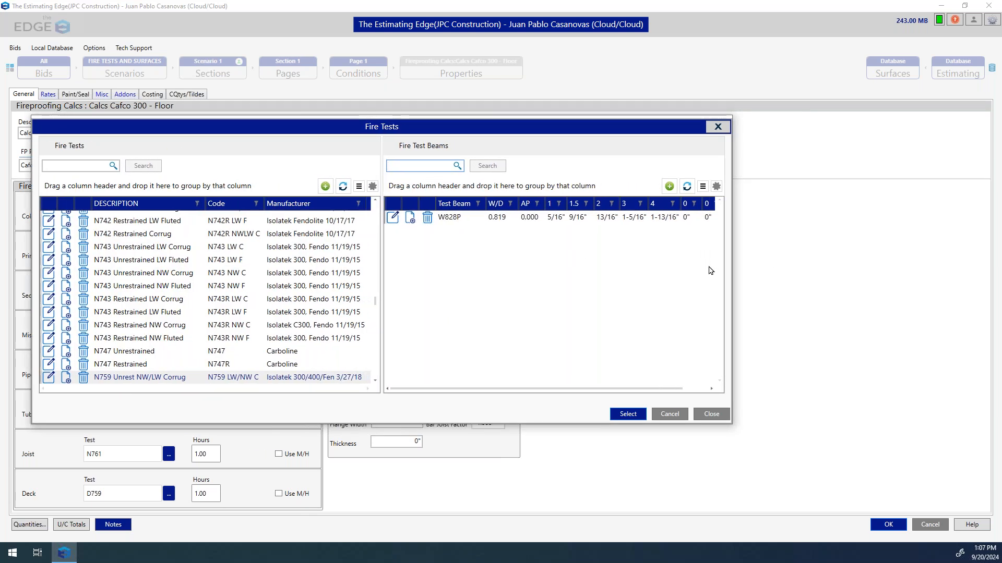
pyautogui.moveTo(733, 275); pyautogui.dragTo(936, 275)
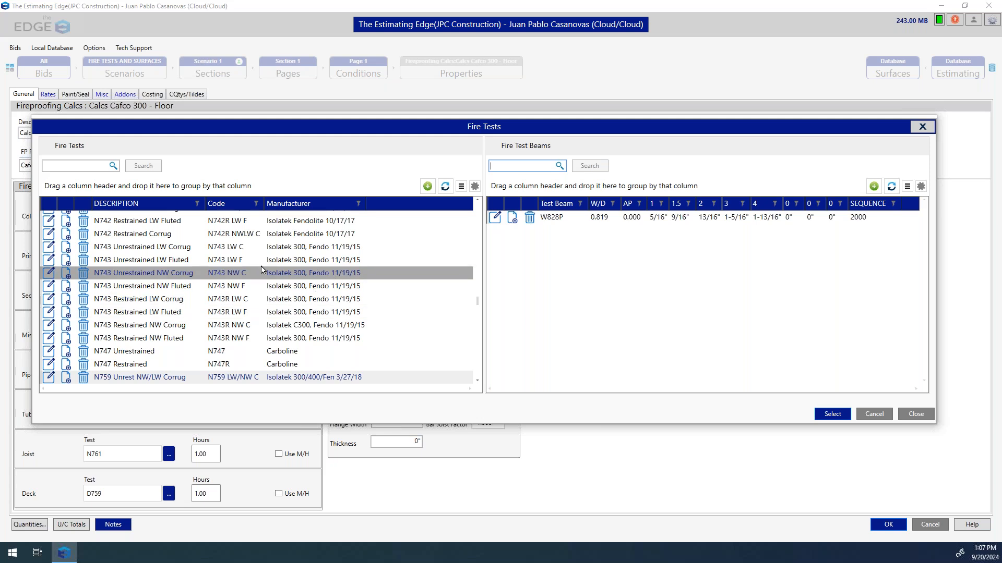
# Examine the N759 Unrest NW/LW Corrug fire test and the hourly thicknesses of its W828P test beam
pyautogui.click(151, 378)
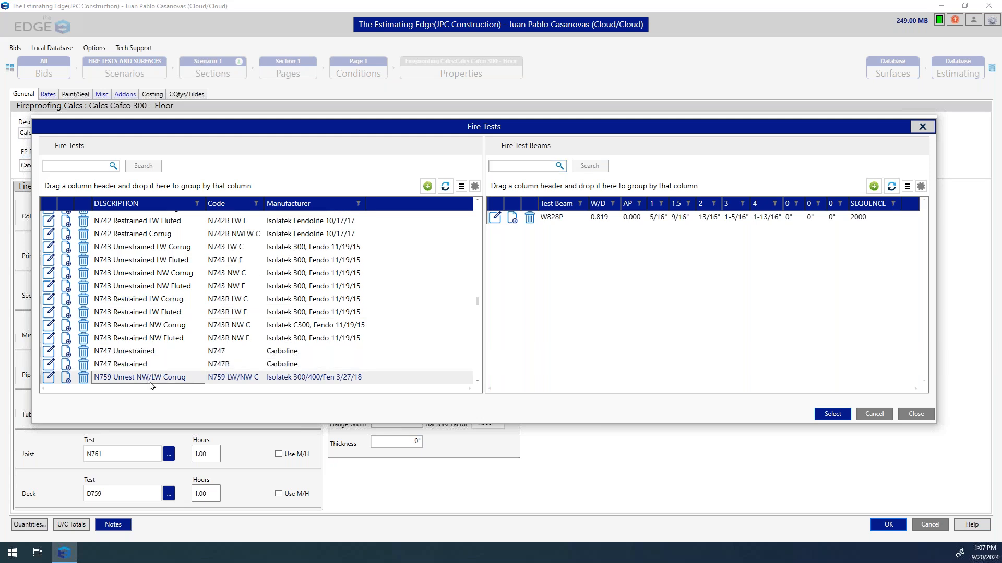
pyautogui.click(568, 218)
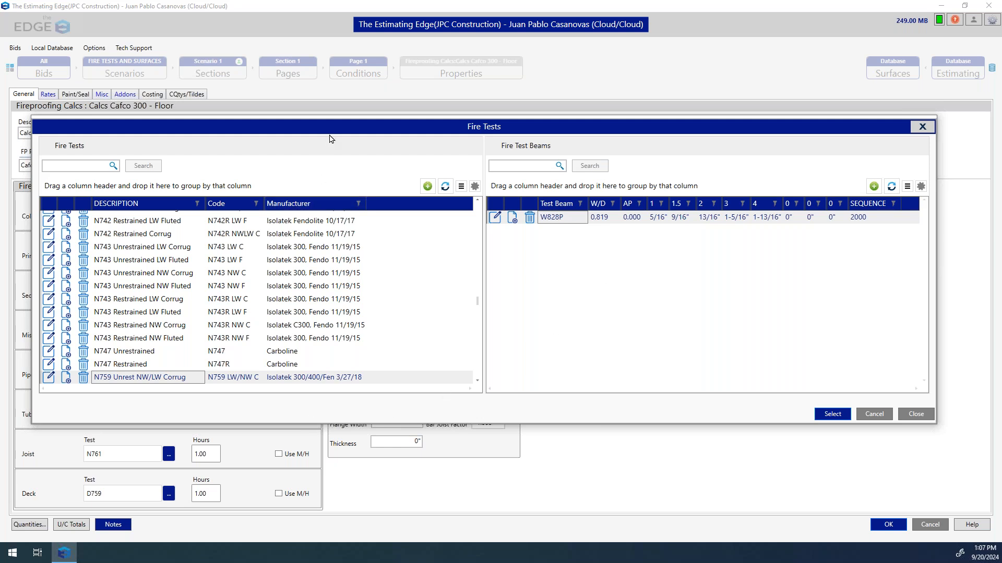
pyautogui.moveTo(332, 130); pyautogui.dragTo(317, 290)
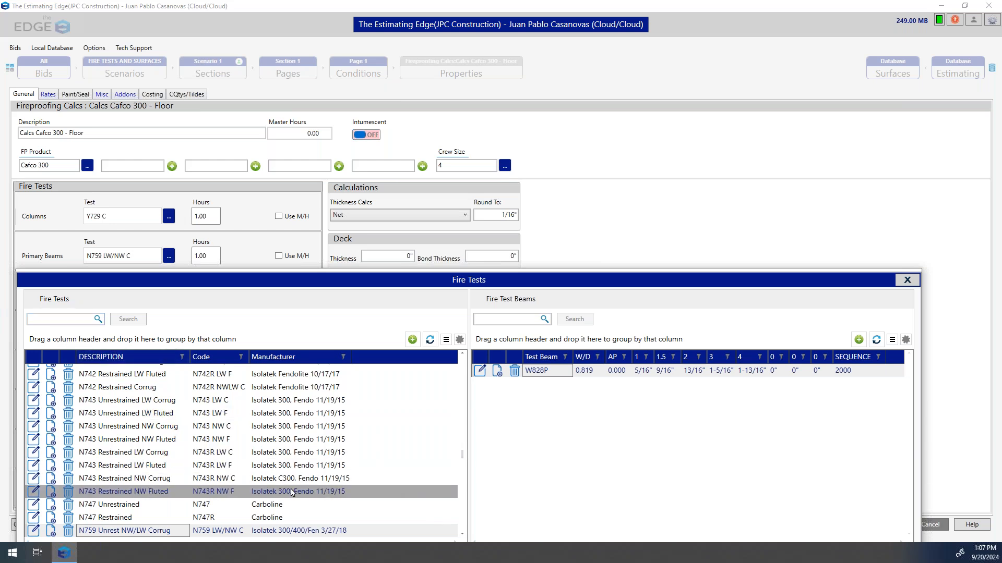
pyautogui.scroll(2, 292, 492)
pyautogui.scroll(-3, 292, 492)
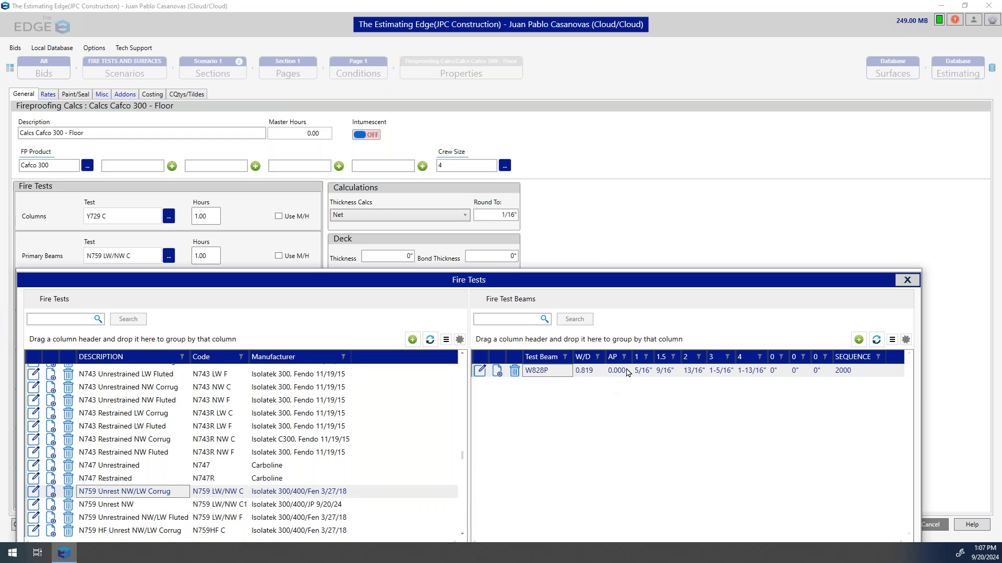
pyautogui.moveTo(506, 283); pyautogui.dragTo(509, 236)
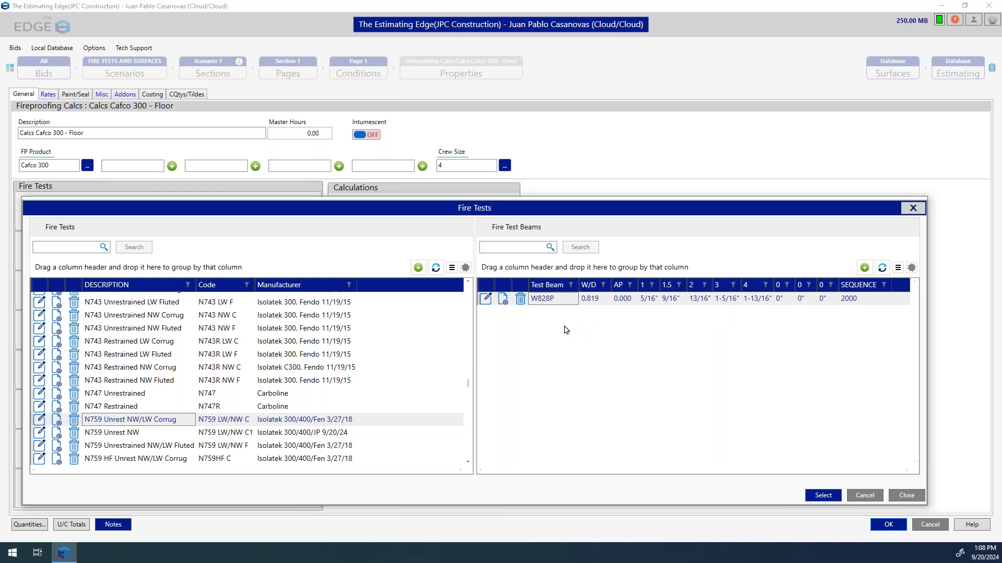
# Open the W828P test beam for editing, review its 2-hour and 3-hour thickness fields, and leave without saving
pyautogui.click(484, 305)
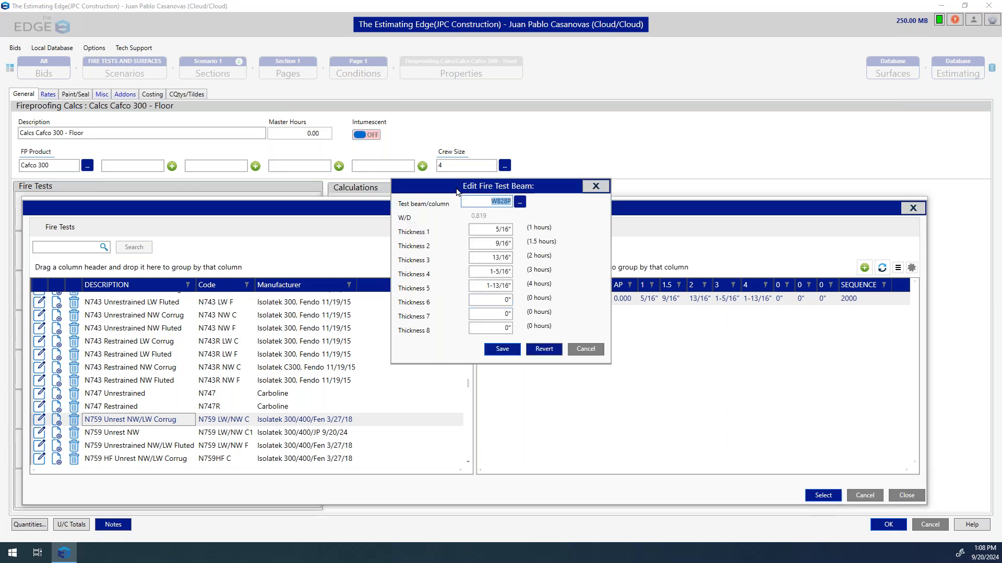
pyautogui.moveTo(456, 192); pyautogui.dragTo(446, 283)
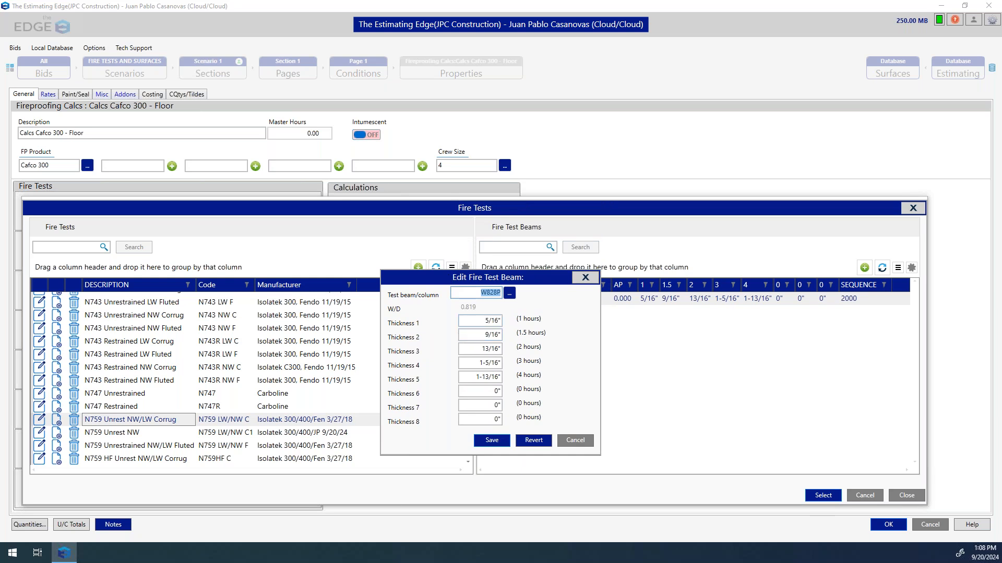
pyautogui.click(481, 363)
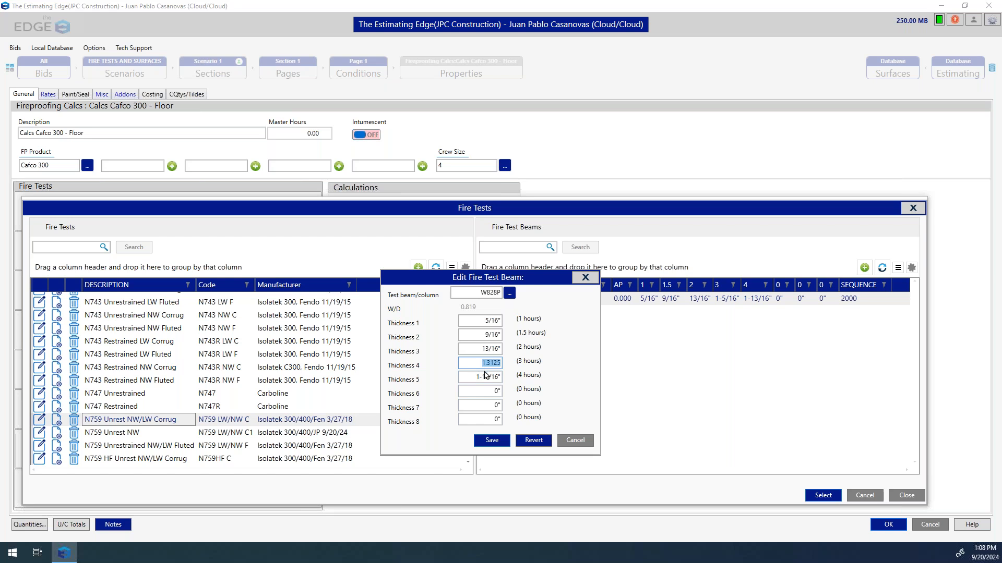
pyautogui.click(480, 349)
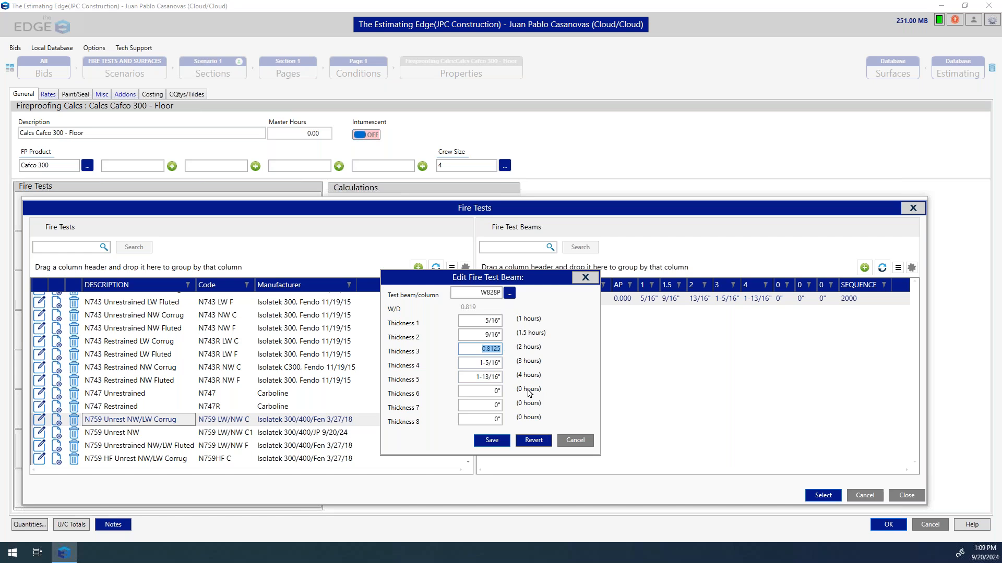
pyautogui.click(585, 445)
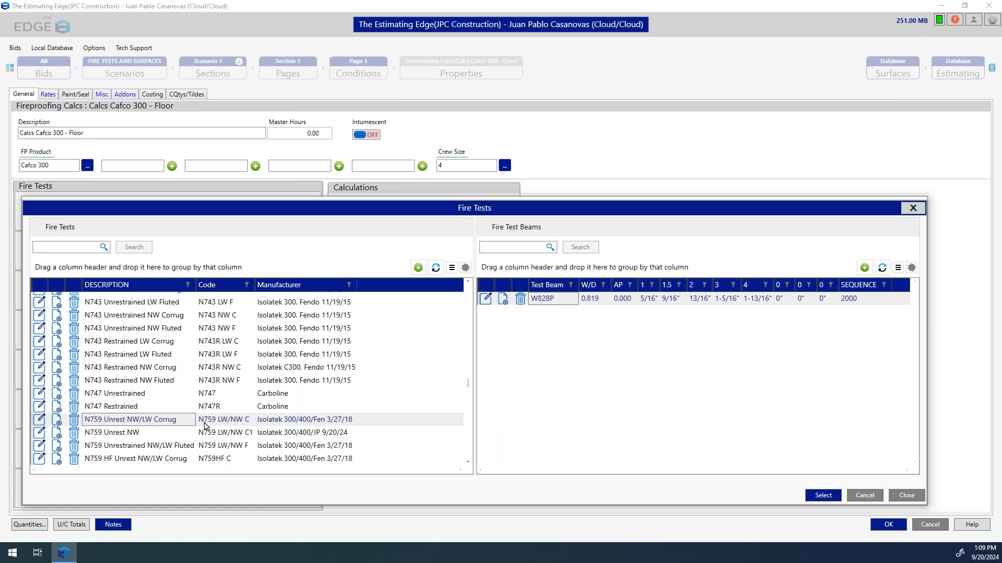
# View the general details of the N759 Unrest NW/LW Corrug fire test and uncover the thickness calculation setting behind the fire test list
pyautogui.click(40, 421)
pyautogui.moveTo(463, 192); pyautogui.dragTo(479, 273)
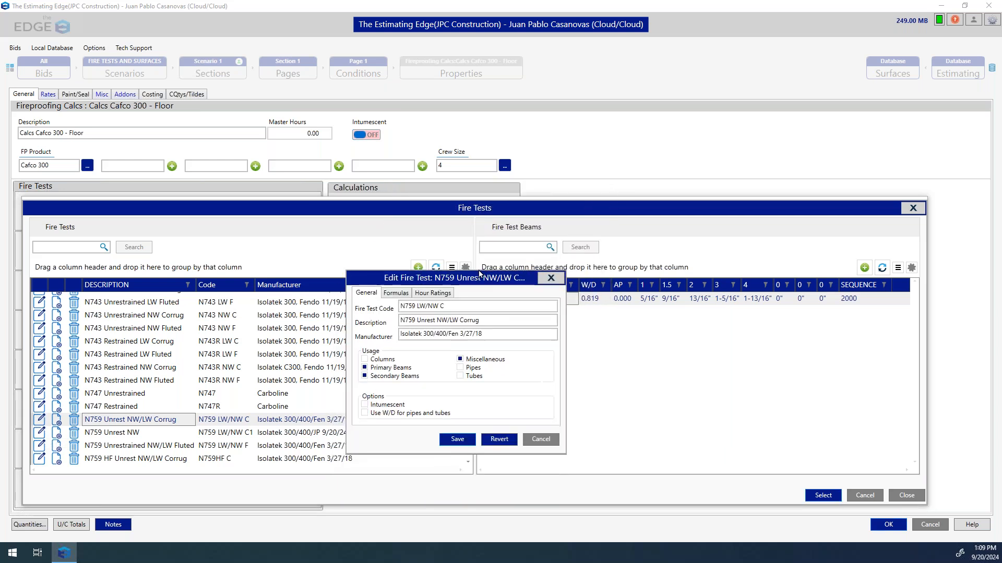
pyautogui.click(550, 278)
pyautogui.moveTo(461, 216); pyautogui.dragTo(459, 243)
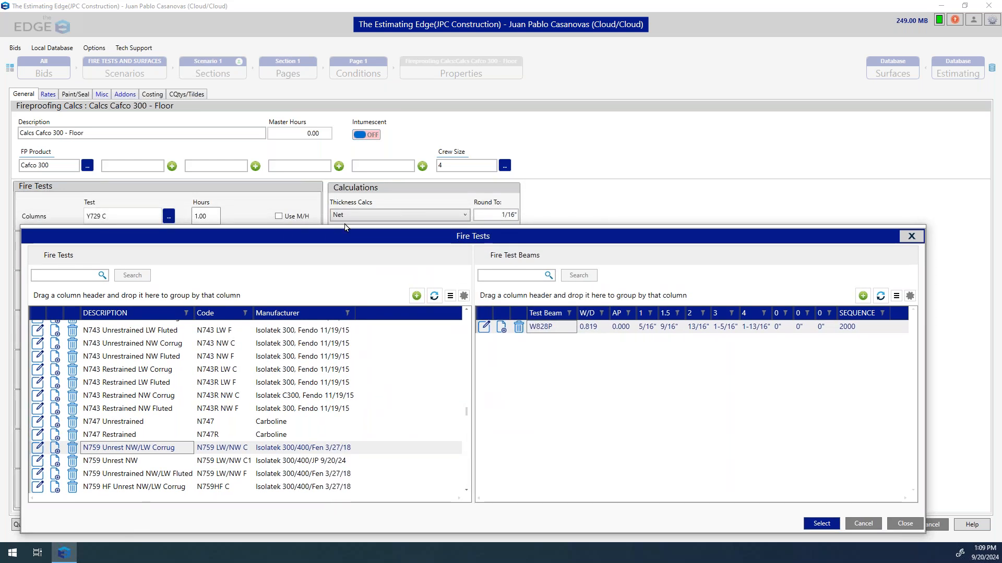
# Reopen the N759 Unrest NW/LW Corrug fire test and examine its formulas and their W/D and thickness limits
pyautogui.click(37, 448)
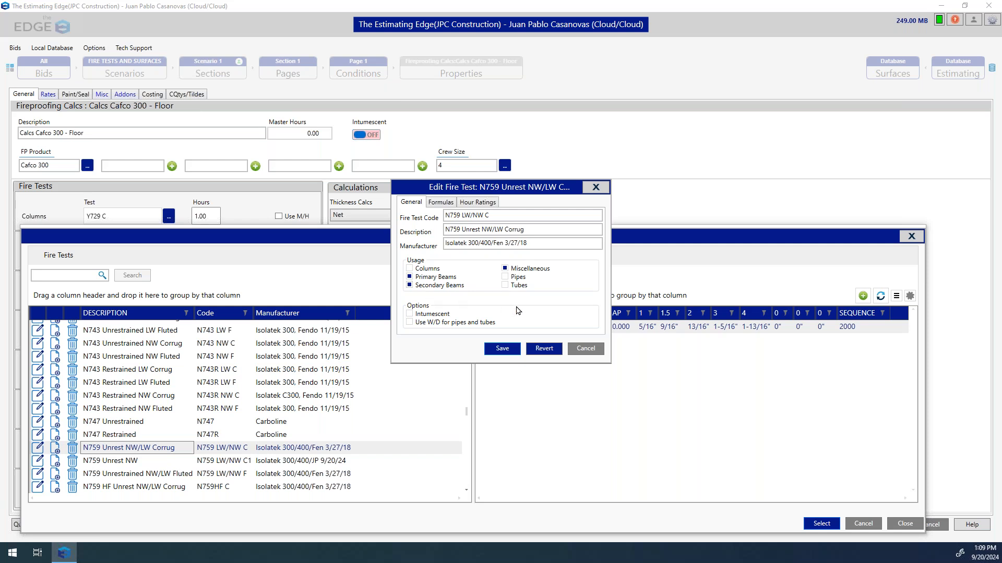
pyautogui.click(447, 203)
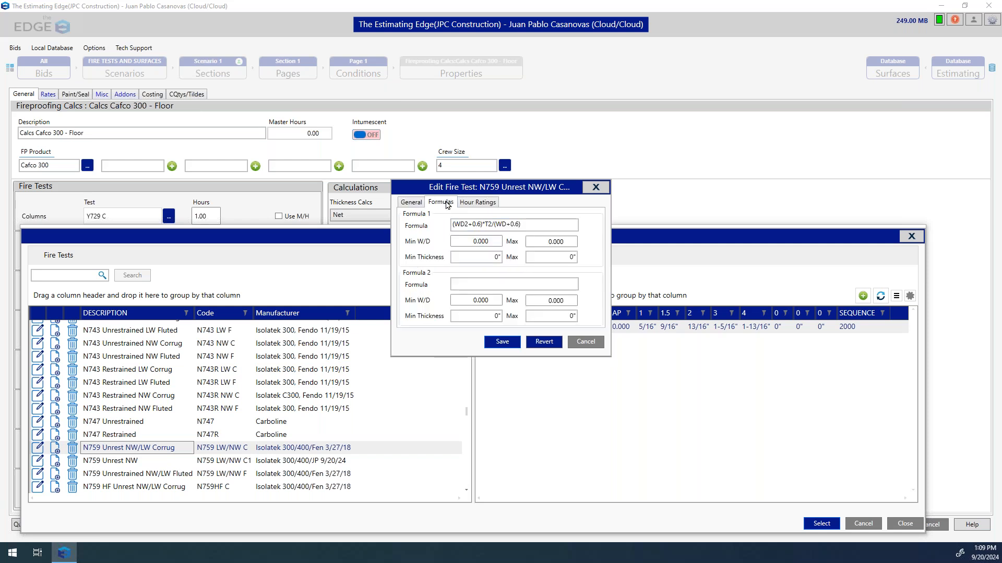
pyautogui.moveTo(487, 190); pyautogui.dragTo(370, 308)
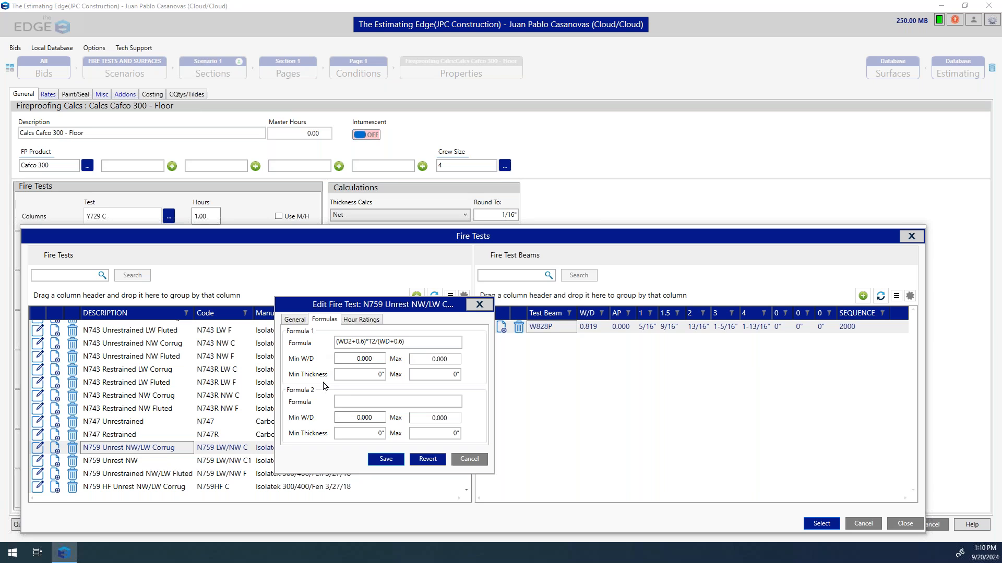
pyautogui.click(360, 359)
# Review the hour ratings of the N759 Unrest NW/LW Corrug fire test and leave without saving
pyautogui.click(359, 321)
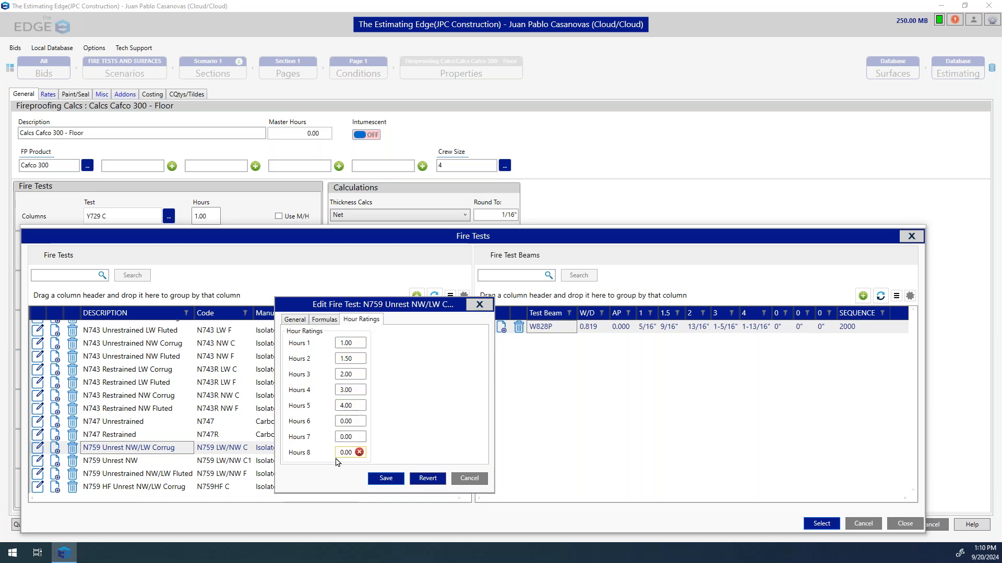
pyautogui.click(345, 405)
pyautogui.click(346, 390)
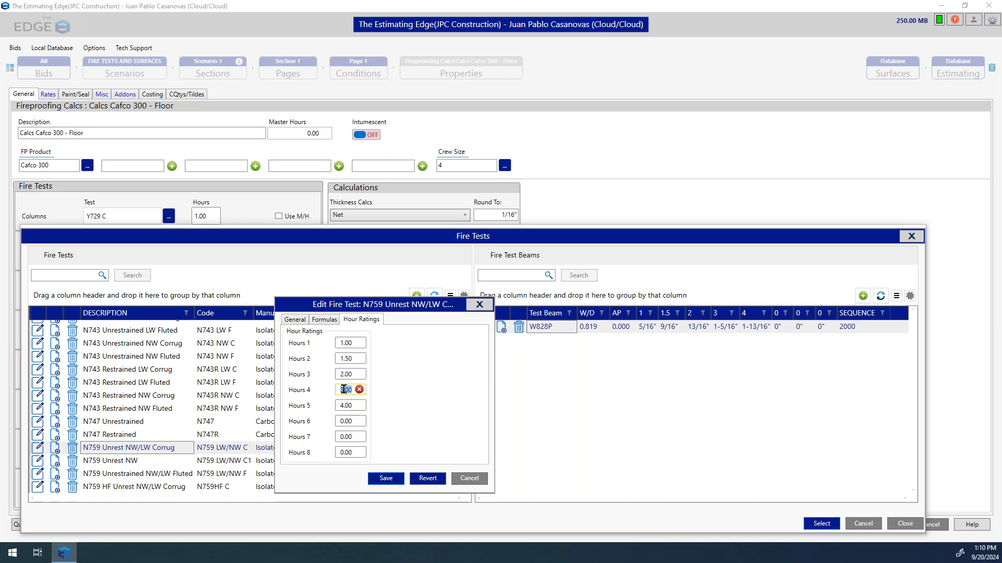
pyautogui.click(469, 479)
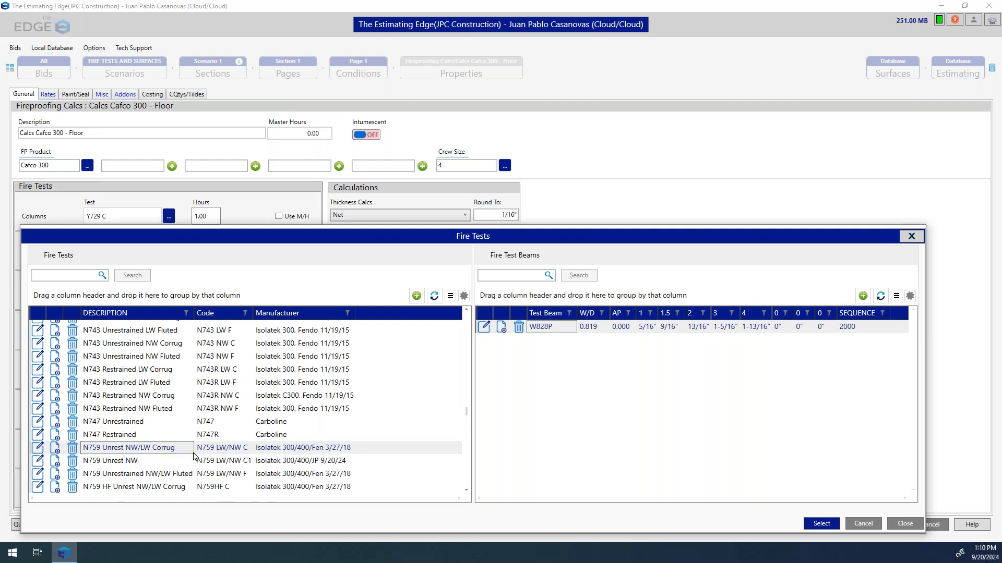
# Change the N759 Unrest NW/LW Corrug fire test's manufacturer to "Isolatek 300/400/ JP 9/20/24", save it, and close the fire test list
pyautogui.click(39, 448)
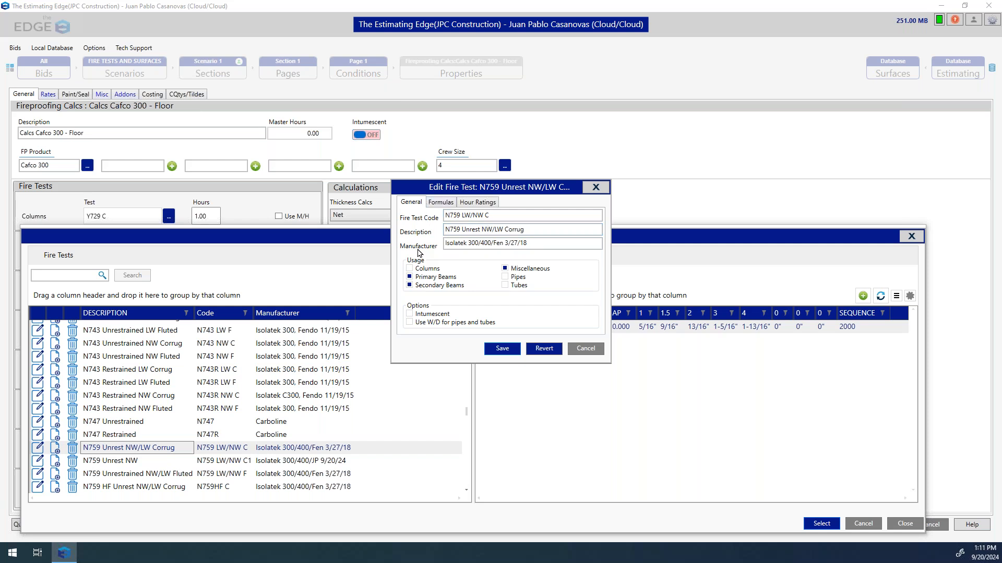
pyautogui.click(537, 245)
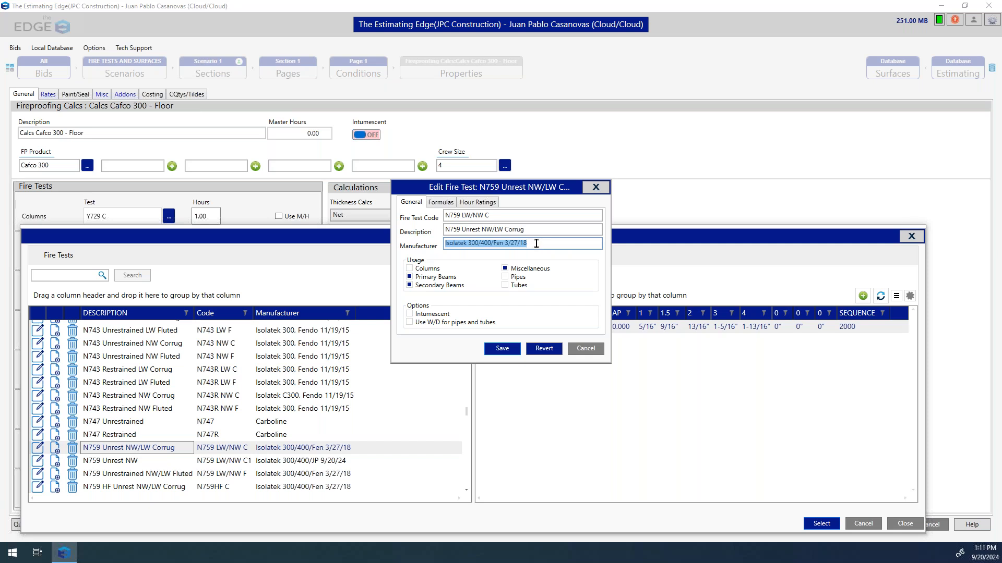
pyautogui.click(536, 246)
pyautogui.hotkey('shift', 'Left')
pyautogui.hotkey('shift', 'Left')
pyautogui.hotkey('shift', 'Left')
pyautogui.hotkey('shift', 'Left')
pyautogui.hotkey('shift', 'Left')
pyautogui.hotkey('shift', 'Left')
pyautogui.hotkey('shift', 'Left')
pyautogui.hotkey('shift', 'Left')
pyautogui.hotkey('shift', 'Left')
pyautogui.hotkey('shift', 'Left')
pyautogui.hotkey('shift', 'Left')
pyautogui.write('JP')
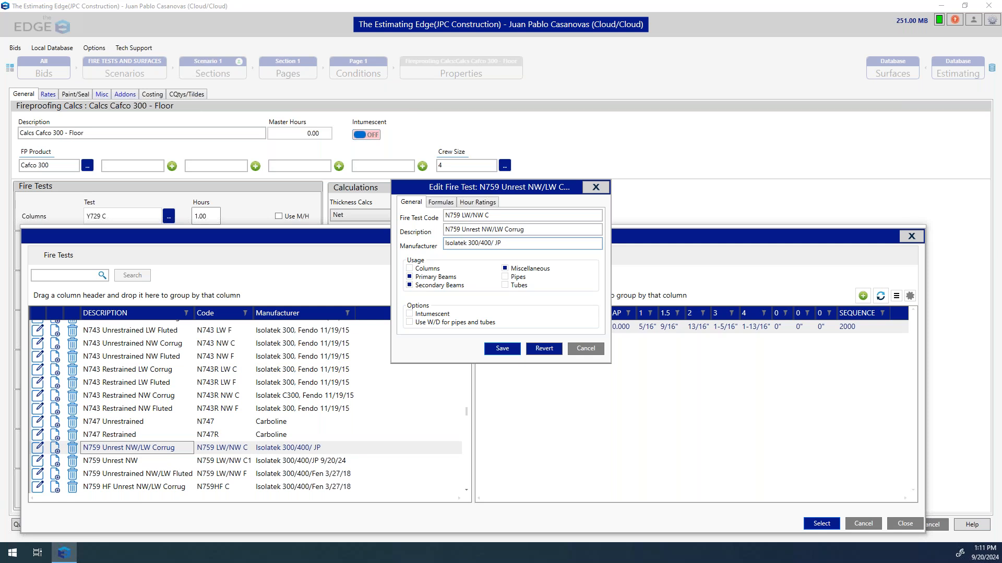
pyautogui.write(' 9/20/24')
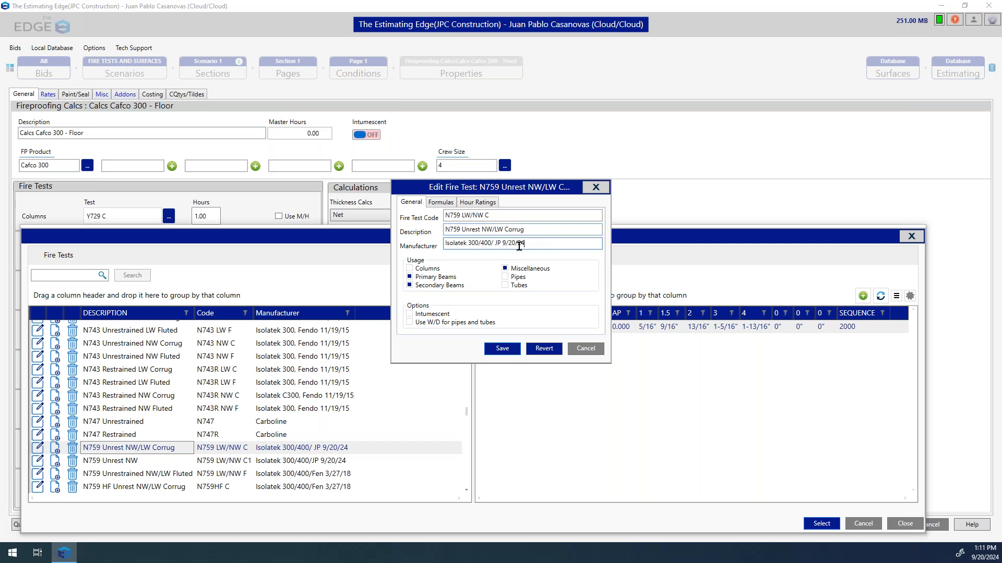
pyautogui.click(509, 353)
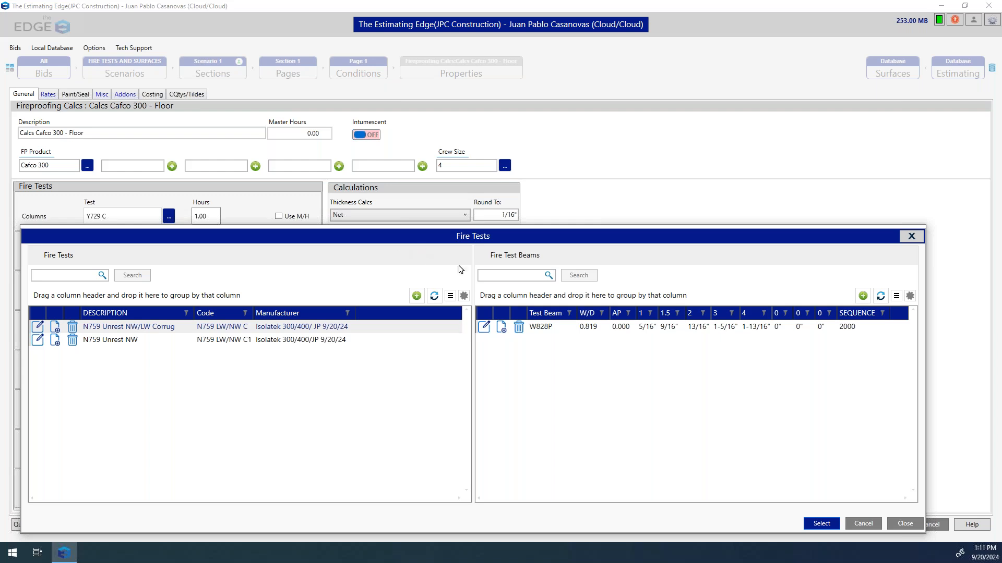
pyautogui.click(911, 238)
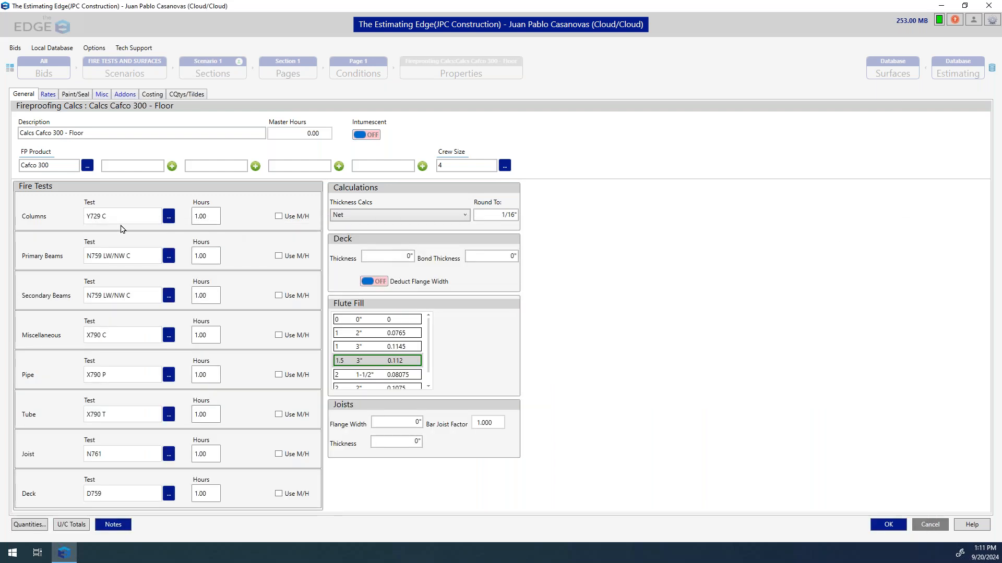
# Open the fire test selection for the columns and widen its window to view the test beams and thicknesses of Y729 (cols)
pyautogui.click(169, 217)
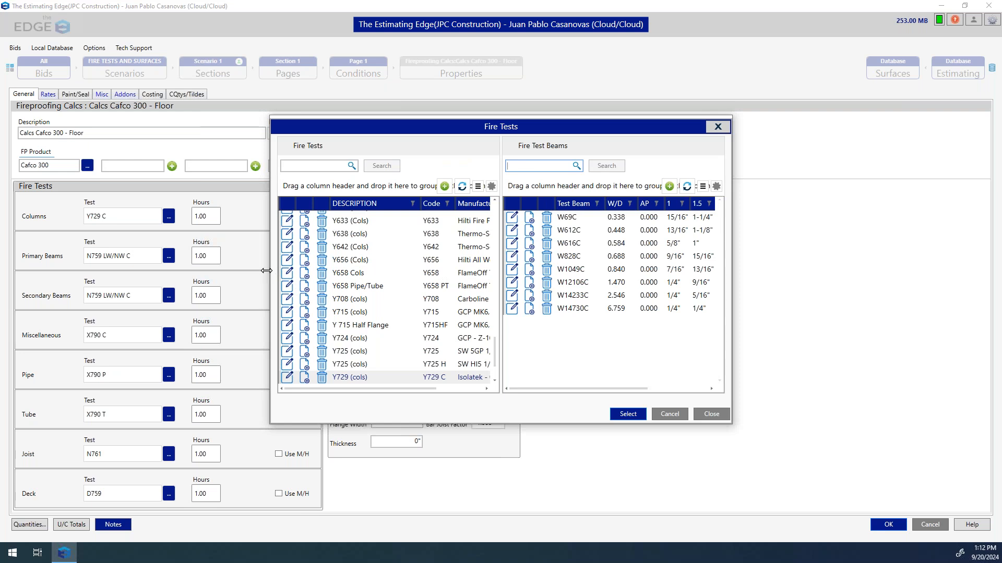
pyautogui.moveTo(266, 271); pyautogui.dragTo(75, 272)
pyautogui.moveTo(733, 274); pyautogui.dragTo(852, 278)
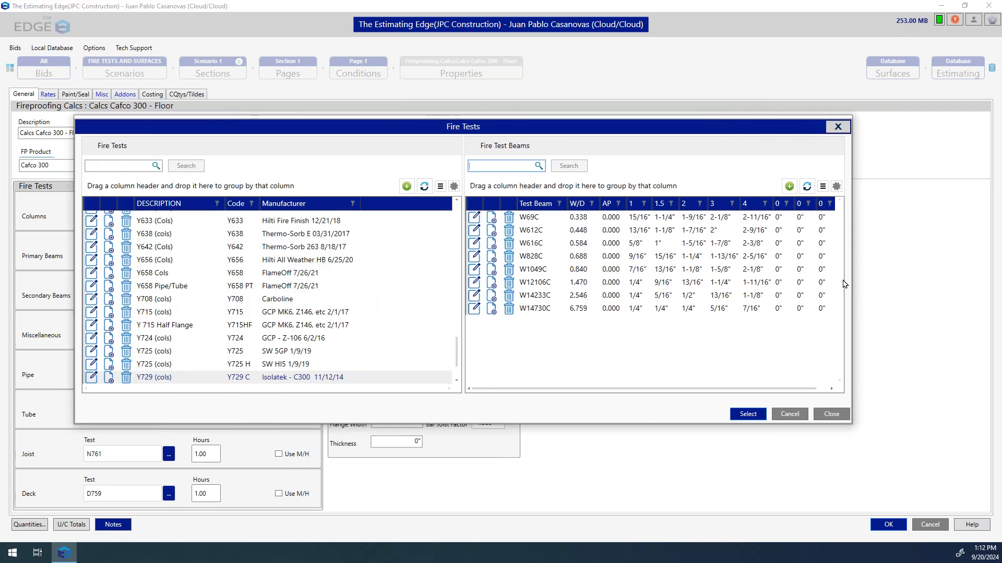
pyautogui.click(641, 298)
# Examine the two formulas and W/D ranges of the Y729 (cols) fire test and return to the condition properties
pyautogui.click(90, 381)
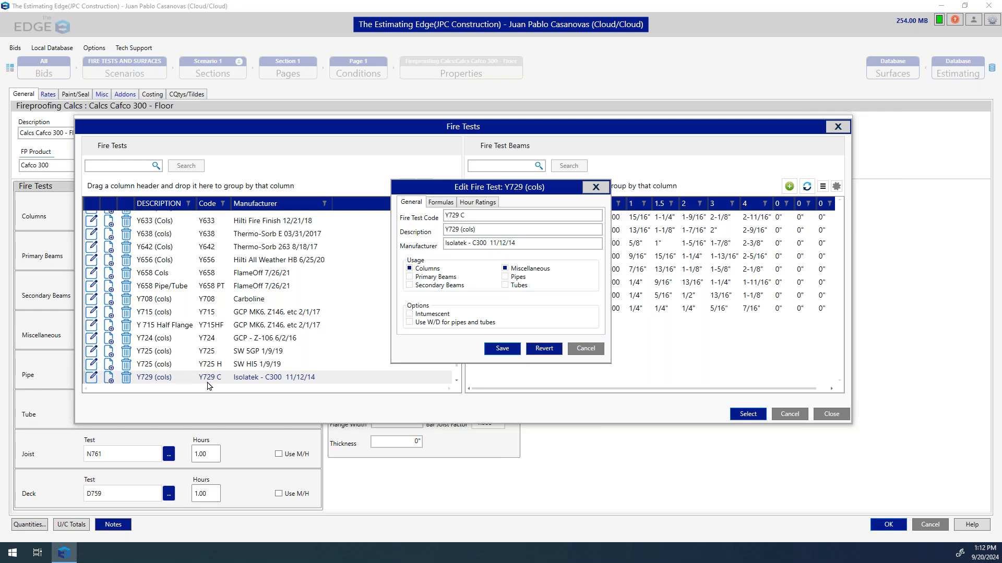
pyautogui.click(441, 203)
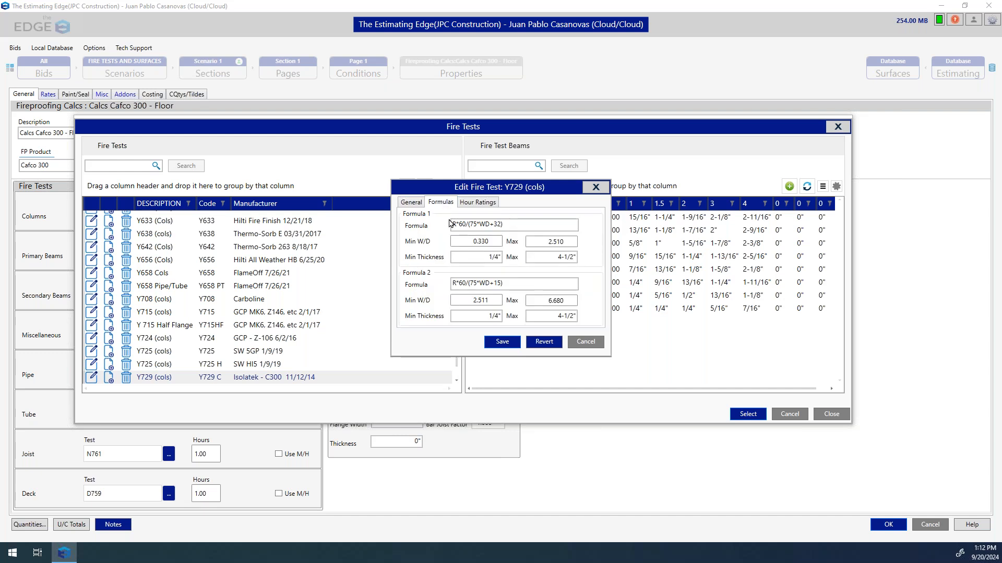
pyautogui.moveTo(460, 191); pyautogui.dragTo(327, 249)
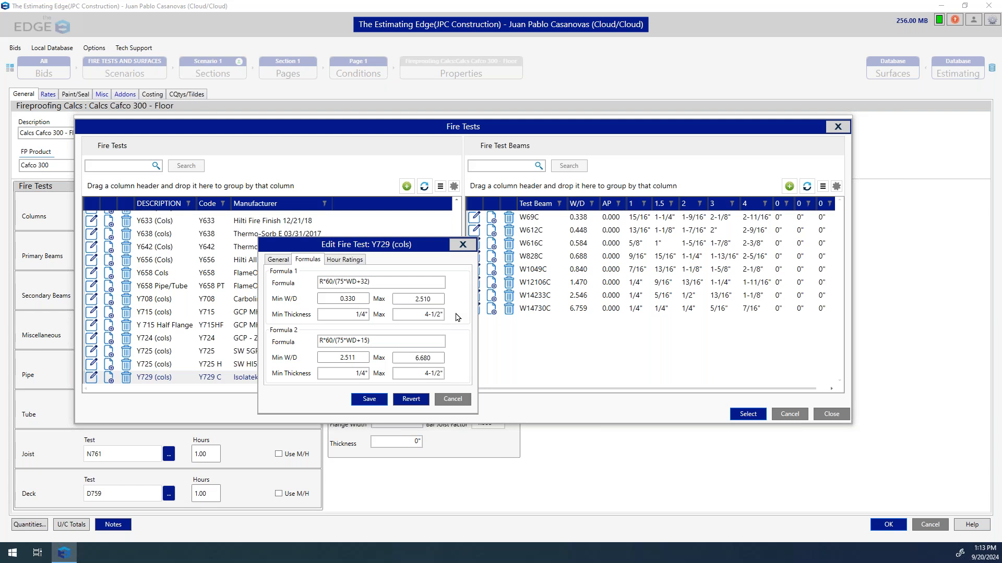
pyautogui.click(462, 245)
pyautogui.click(837, 127)
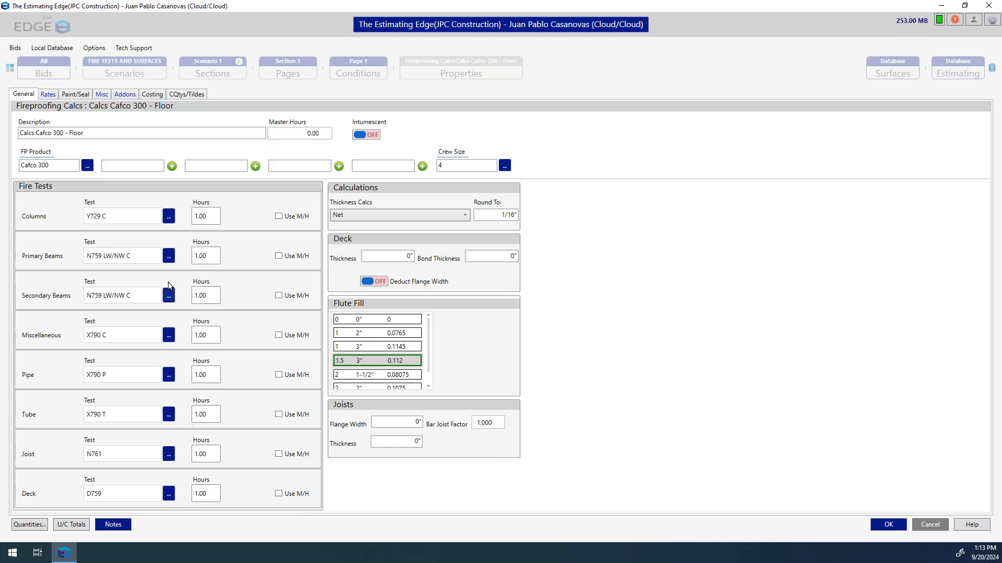
# Open the primary beams' fire test selection in a widened window and view the blank form for adding a fire test
pyautogui.click(169, 256)
pyautogui.moveTo(268, 280); pyautogui.dragTo(25, 280)
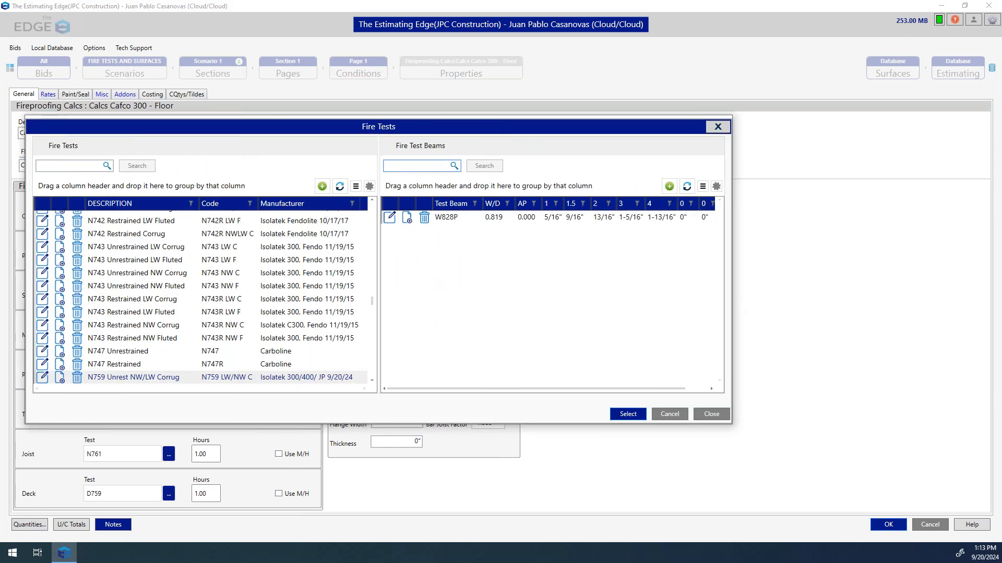
pyautogui.moveTo(731, 300); pyautogui.dragTo(942, 297)
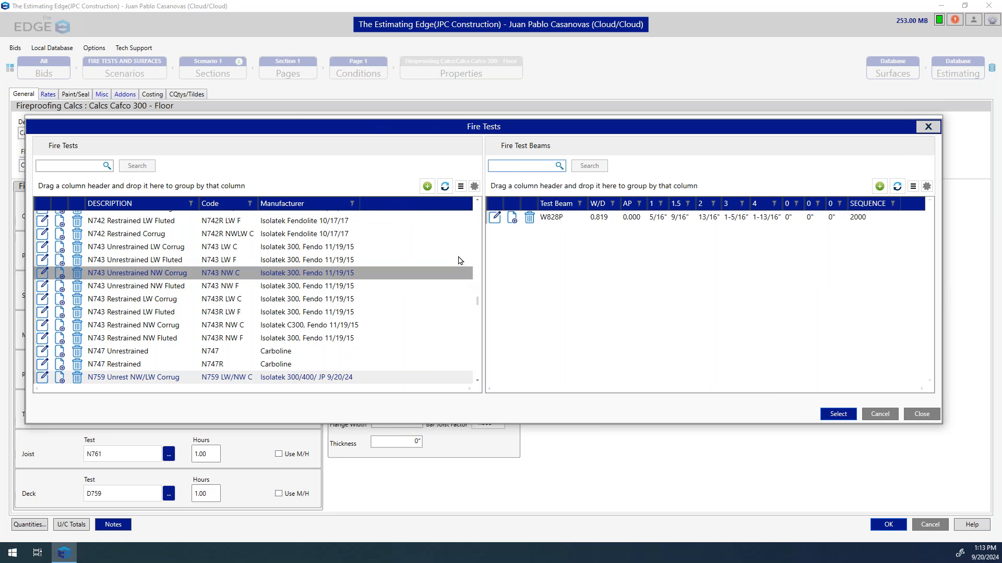
pyautogui.click(426, 187)
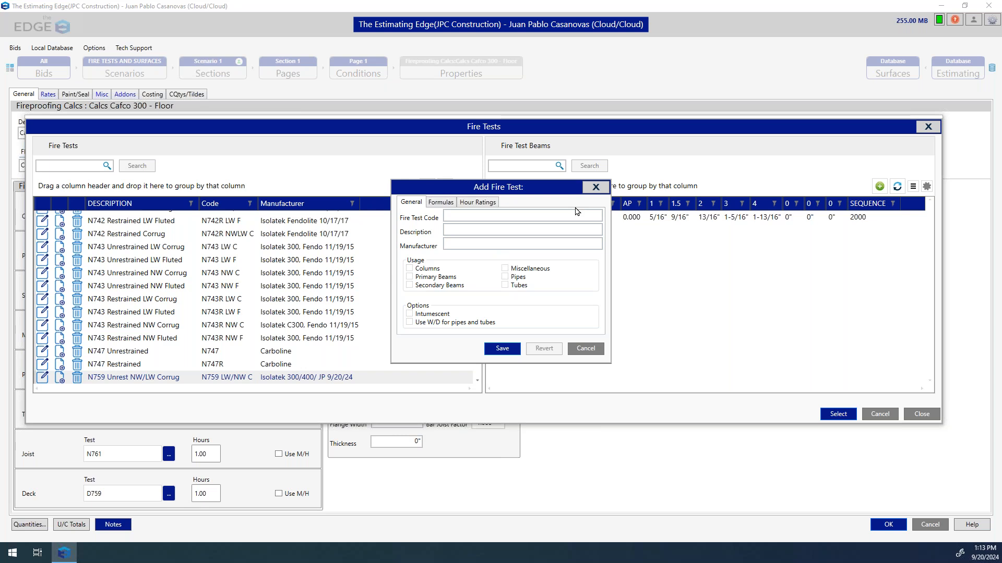
pyautogui.click(596, 188)
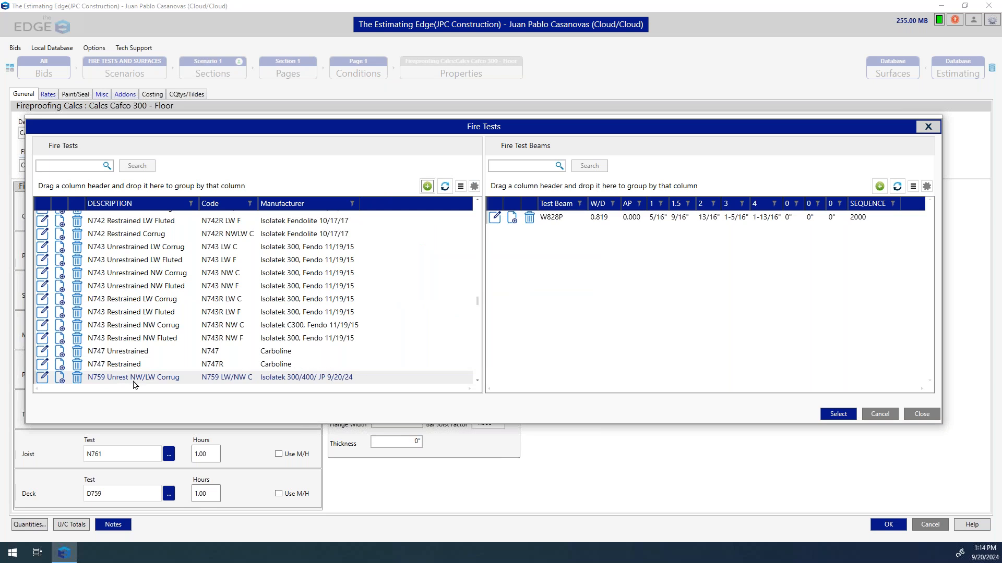
# Copy the N759 Unrest NW/LW Corrug fire test and give the copy the code N759 LW/NW C1
pyautogui.click(60, 379)
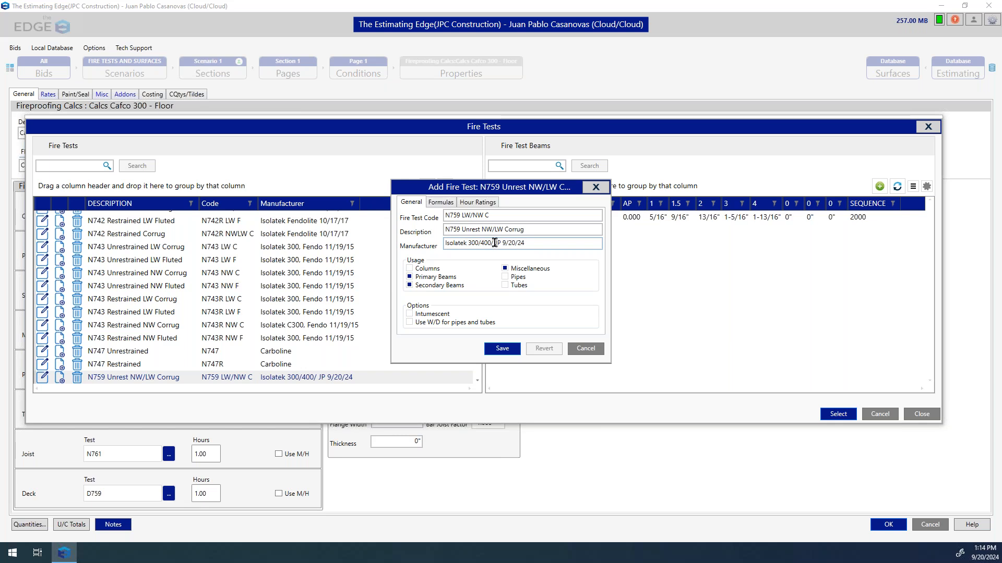
pyautogui.click(477, 203)
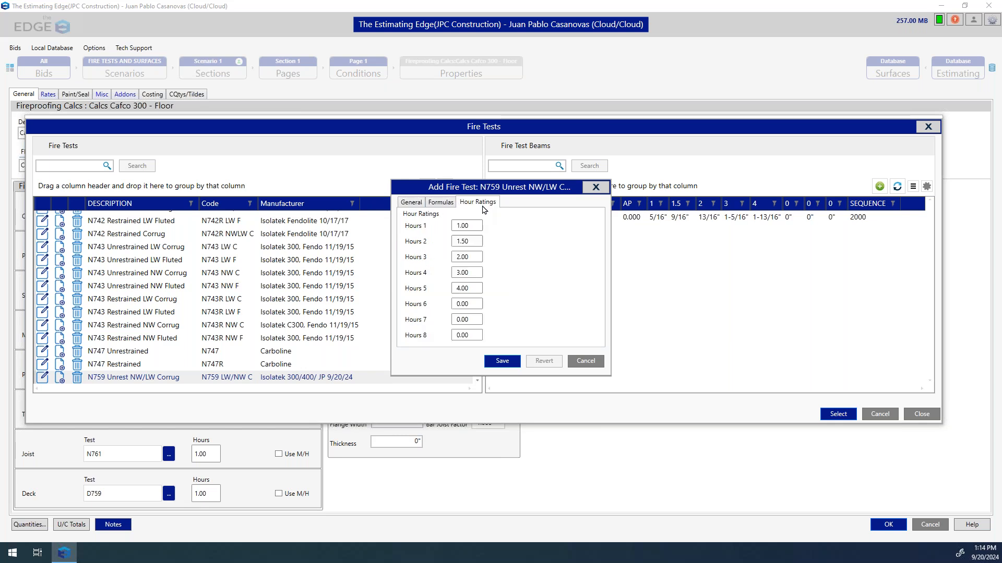
pyautogui.click(413, 203)
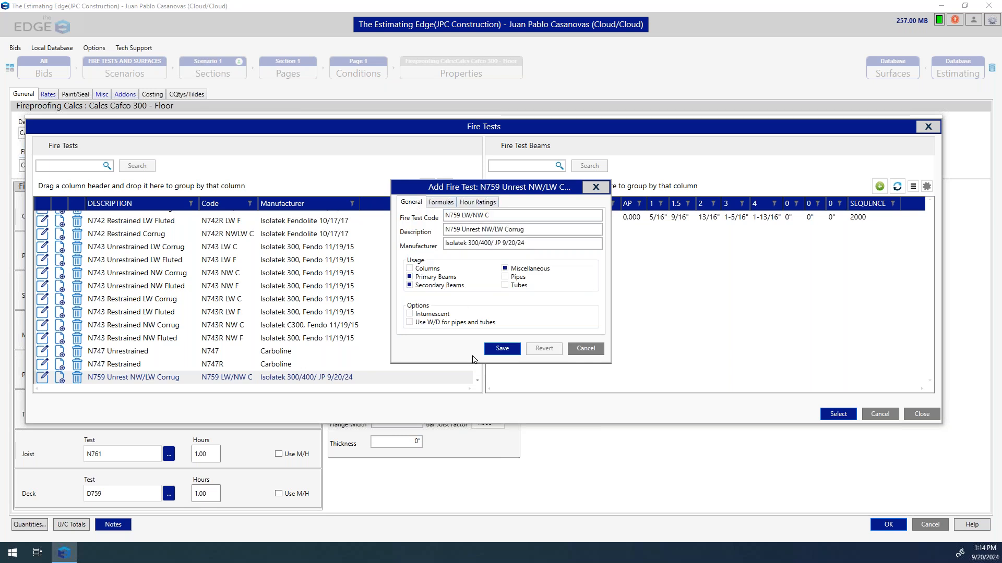
pyautogui.click(496, 214)
pyautogui.click(496, 214)
pyautogui.moveTo(496, 214)
pyautogui.mouseDown()
pyautogui.moveTo(446, 216)
pyautogui.moveTo(500, 215)
pyautogui.mouseUp()
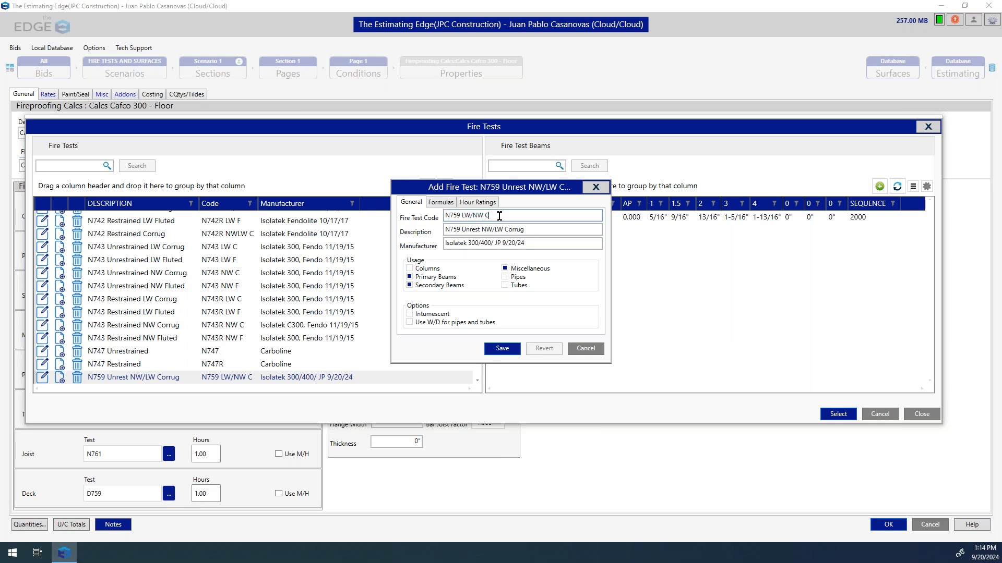
pyautogui.write('1')
# Shorten the copied fire test's description to N759 and save the new fire test
pyautogui.click(532, 230)
pyautogui.doubleClick(517, 230)
pyautogui.moveTo(516, 233); pyautogui.dragTo(486, 232)
pyautogui.press('BackSpace')
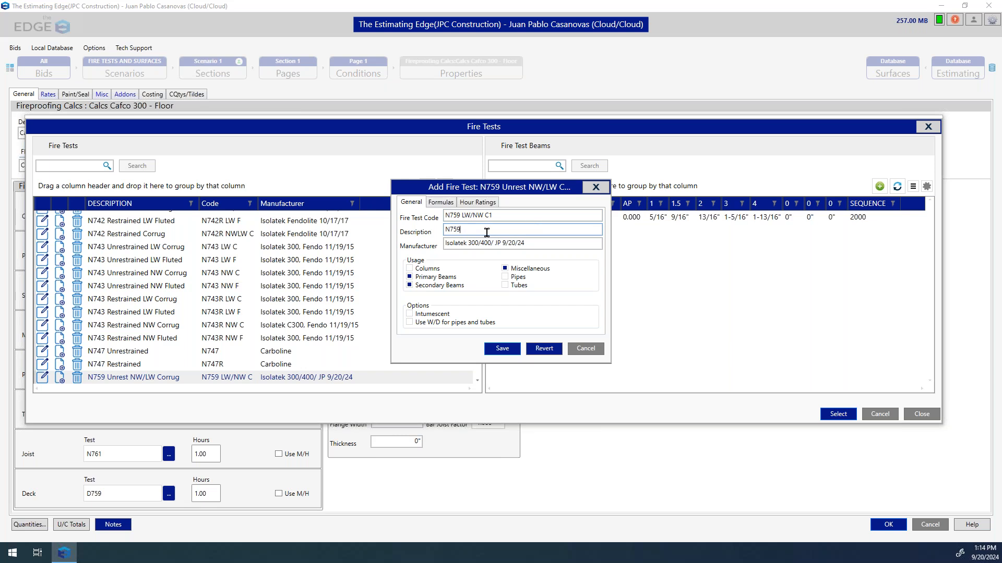
pyautogui.click(501, 350)
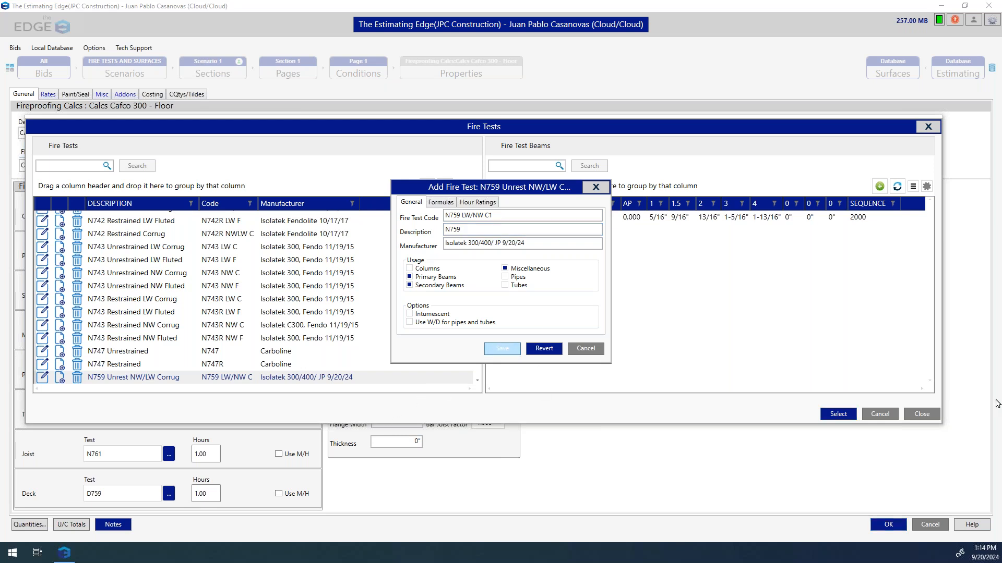
# Change the copied fire test's code to N759 LW/NW C2, save it and view its W828P test beam
pyautogui.click(499, 213)
pyautogui.click(499, 213)
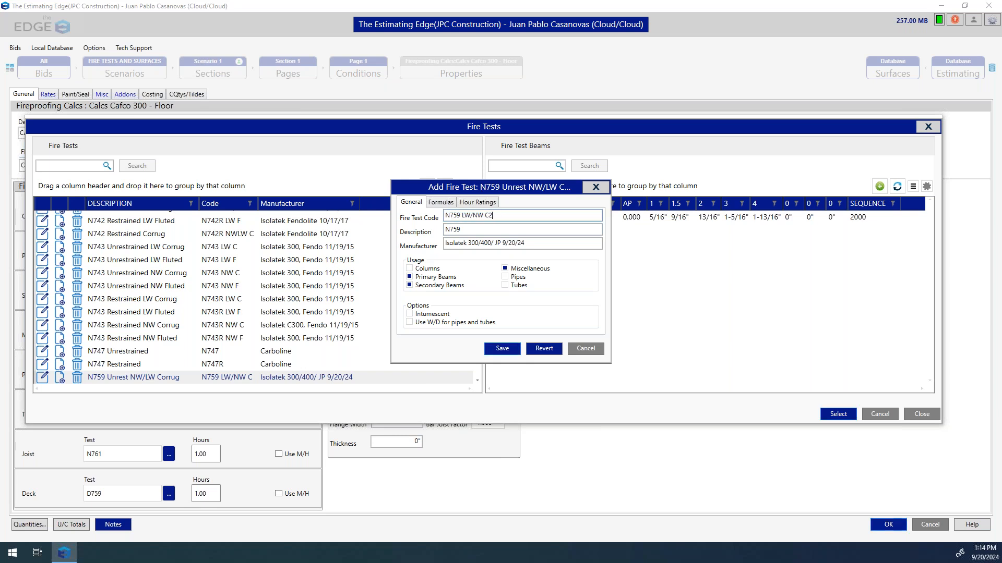
pyautogui.click(515, 352)
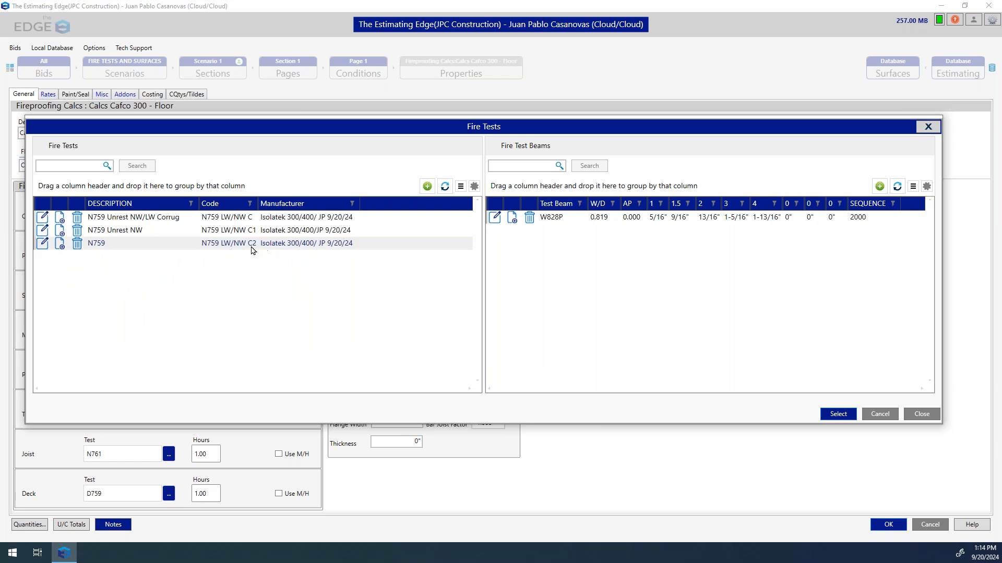
pyautogui.click(270, 245)
pyautogui.click(572, 218)
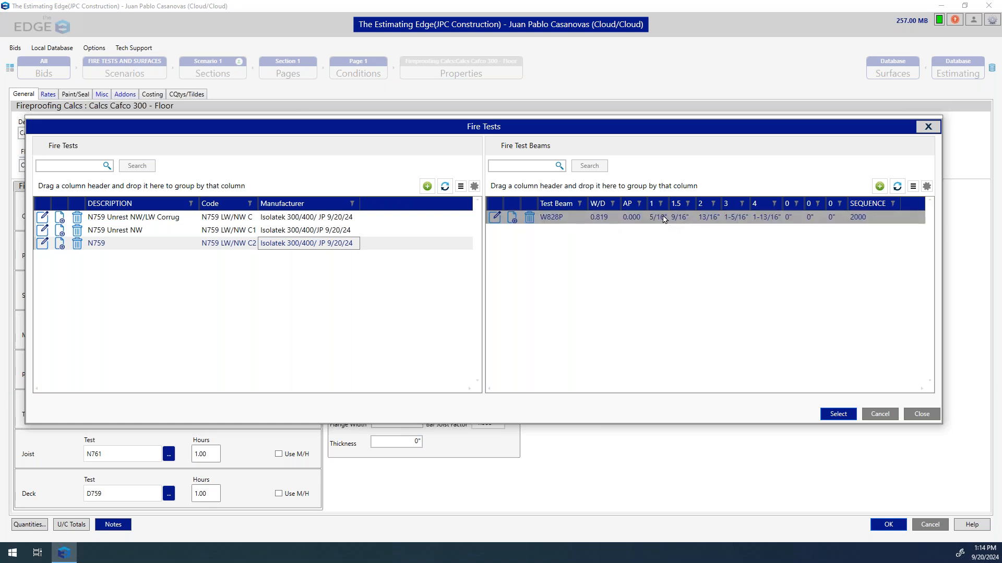
pyautogui.click(540, 277)
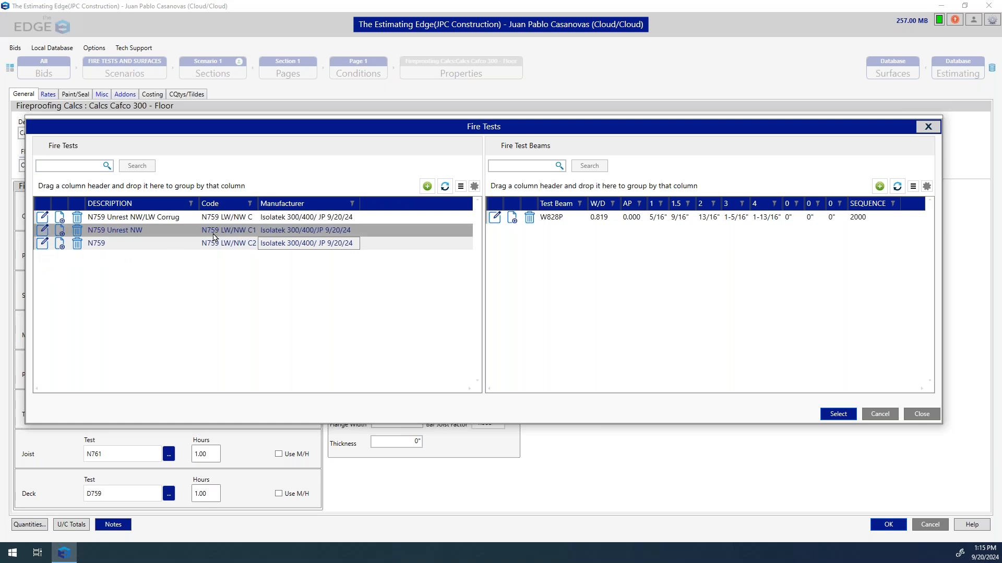
# Try editing the code of the N759 Unrest NW/LW Corrug fire test and discard the changes
pyautogui.click(43, 219)
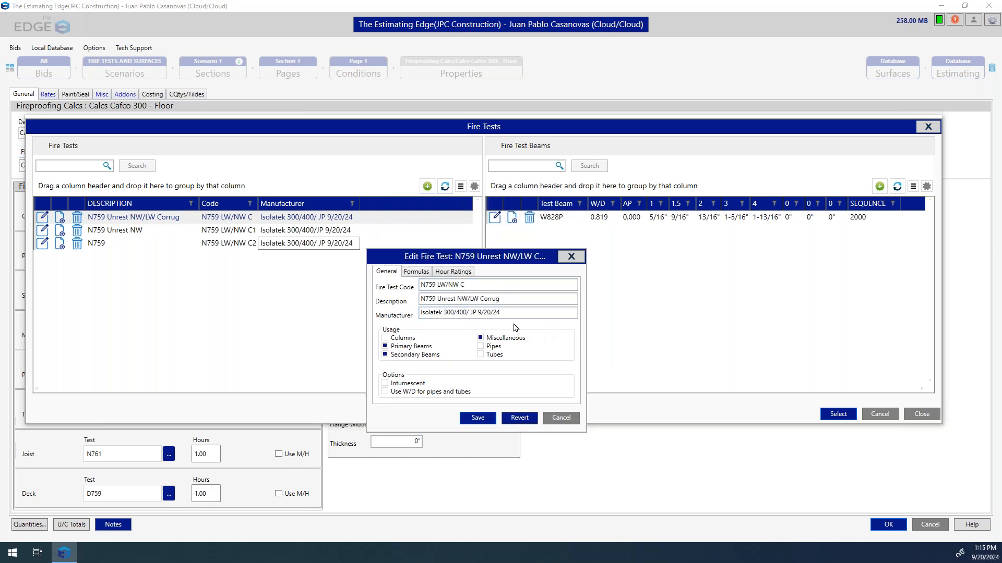
pyautogui.click(478, 285)
pyautogui.click(478, 284)
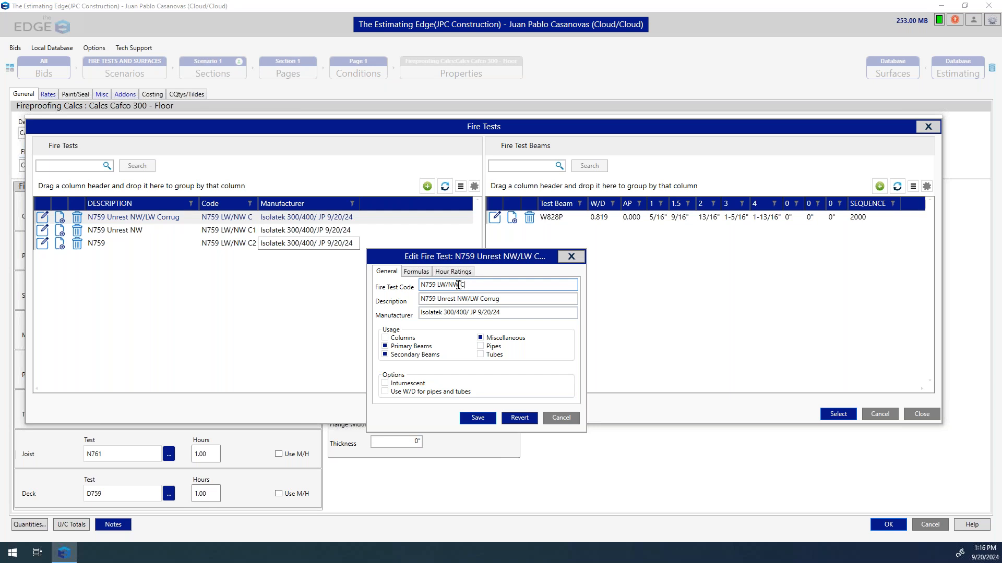
pyautogui.moveTo(464, 285); pyautogui.dragTo(447, 286)
pyautogui.press('BackSpace')
pyautogui.moveTo(451, 285); pyautogui.dragTo(402, 287)
pyautogui.click(556, 419)
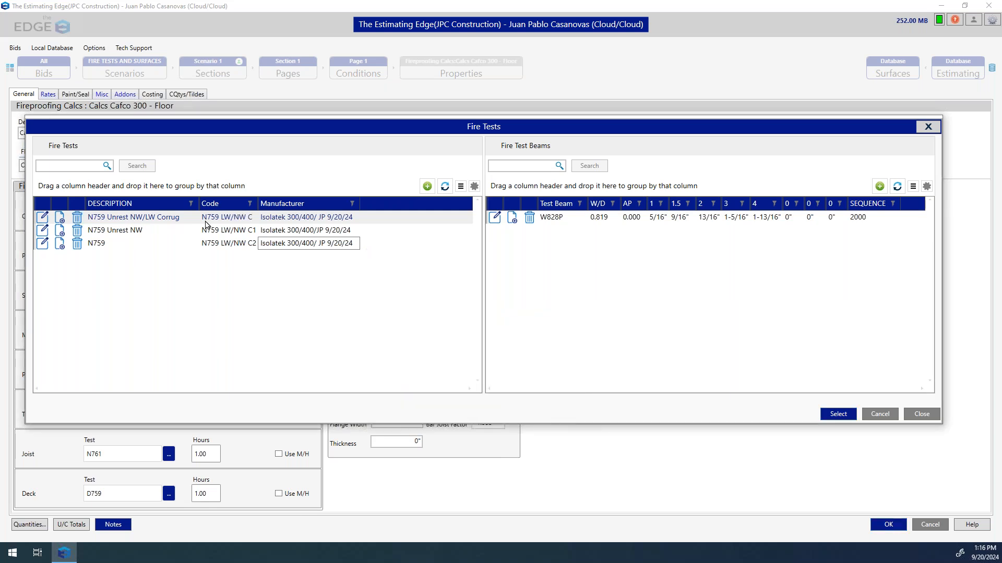
# Leave the fire tests and condition properties without saving, and open the Surfaces table of the estimating database
pyautogui.click(59, 223)
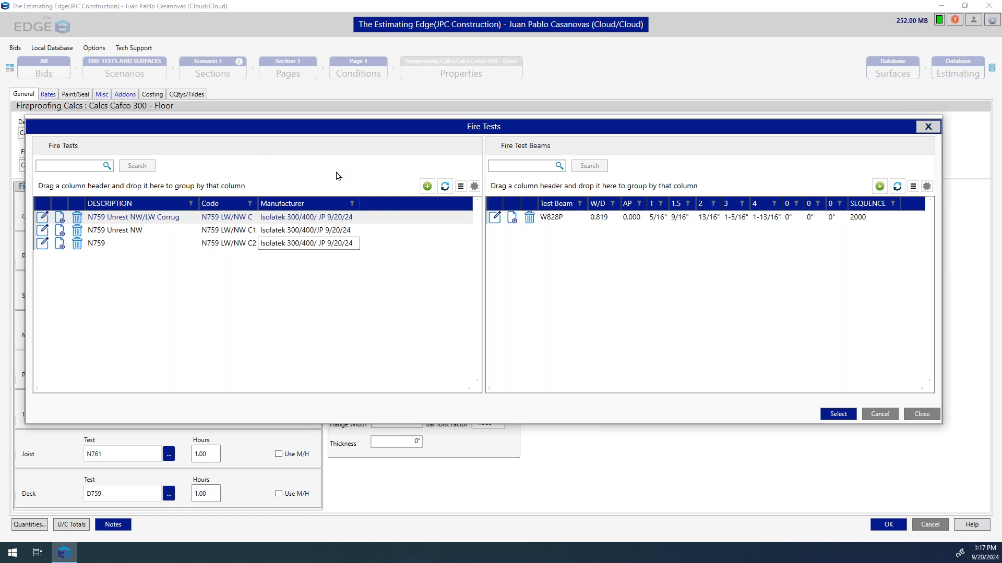
pyautogui.click(927, 129)
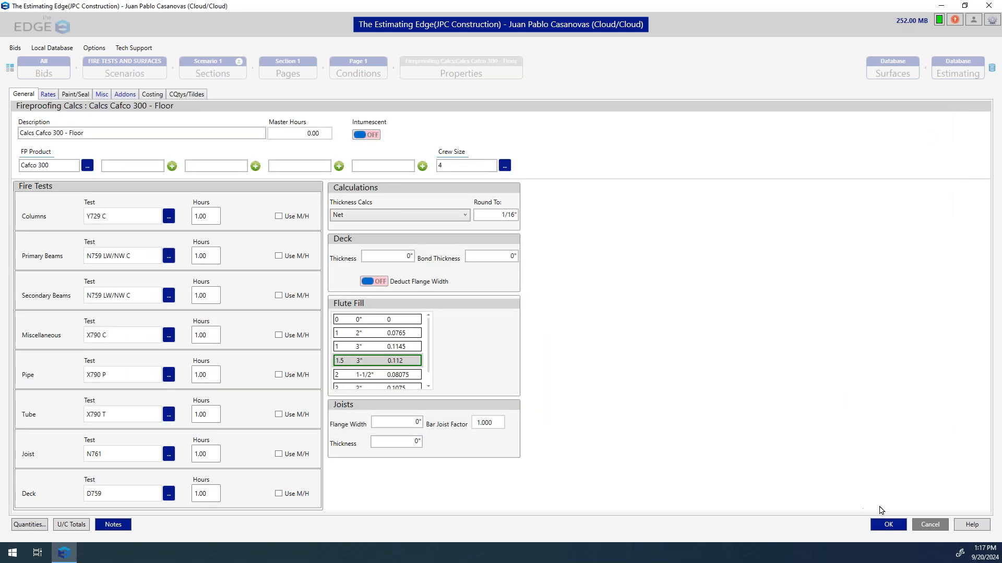
pyautogui.click(933, 527)
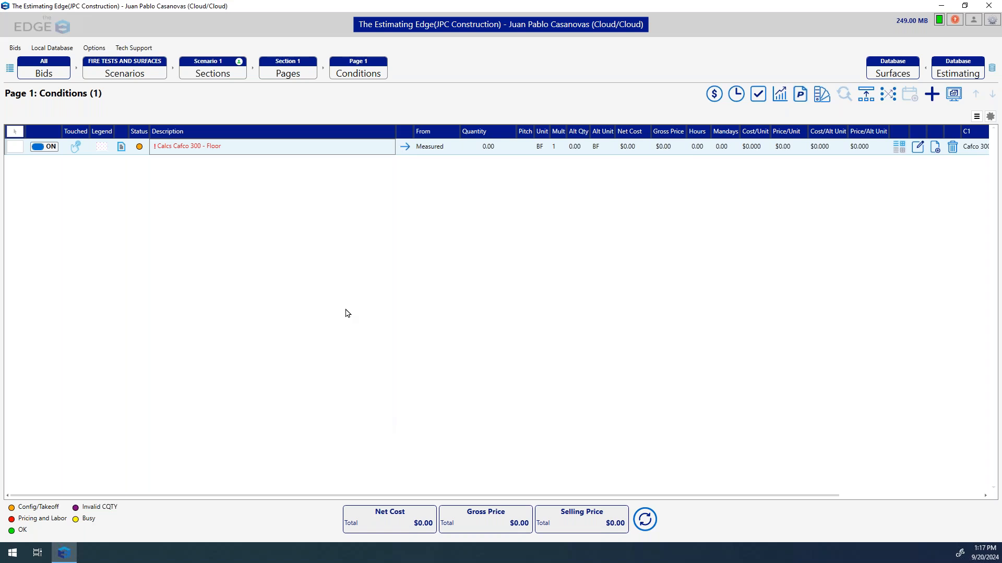
pyautogui.click(959, 73)
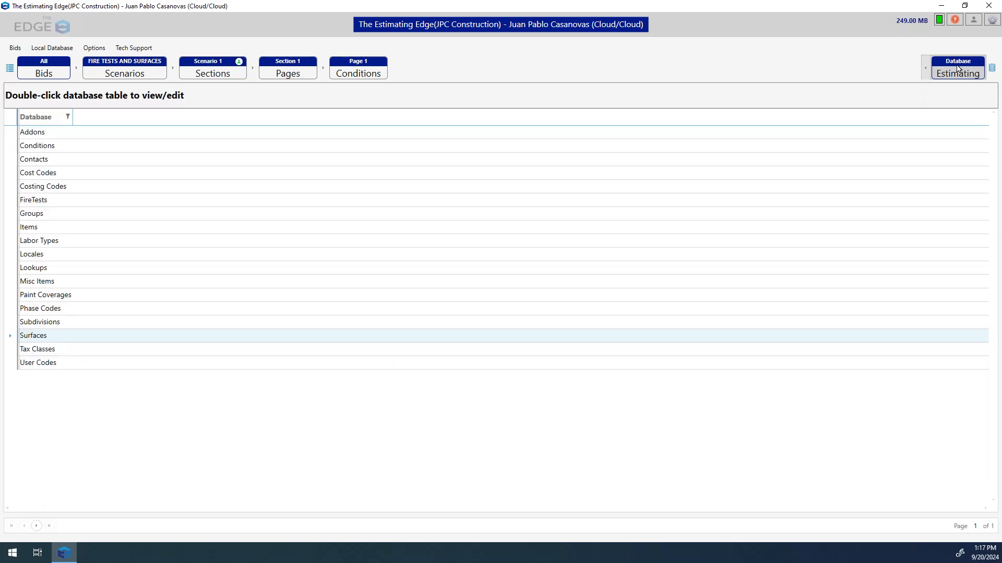
pyautogui.click(37, 339)
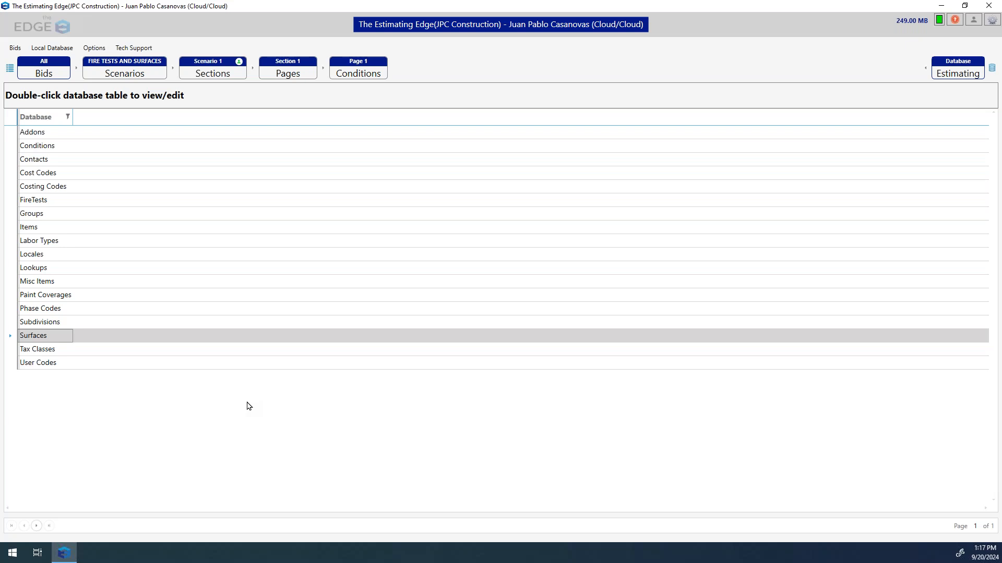
pyautogui.press('Return')
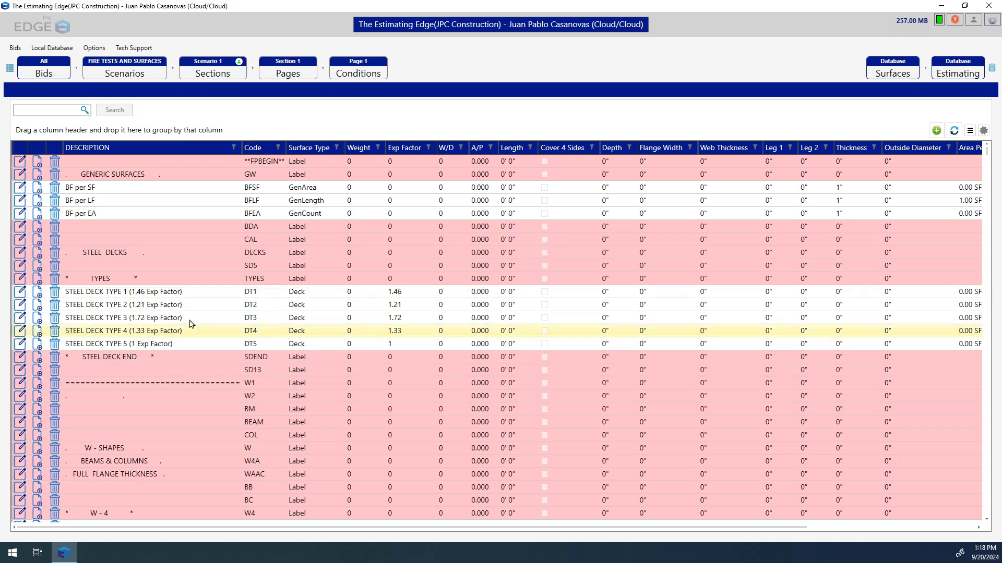
# Try editing the weight of the W 4 X 13 - PRIMARY BEAM surface and discard the changes
pyautogui.scroll(-2, 145, 358)
pyautogui.scroll(-2, 146, 359)
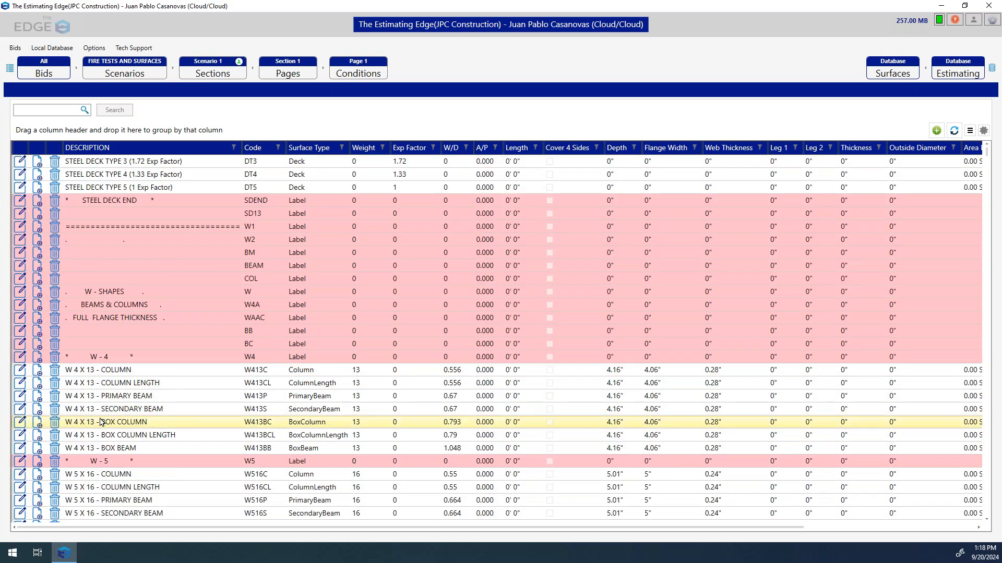
pyautogui.click(19, 396)
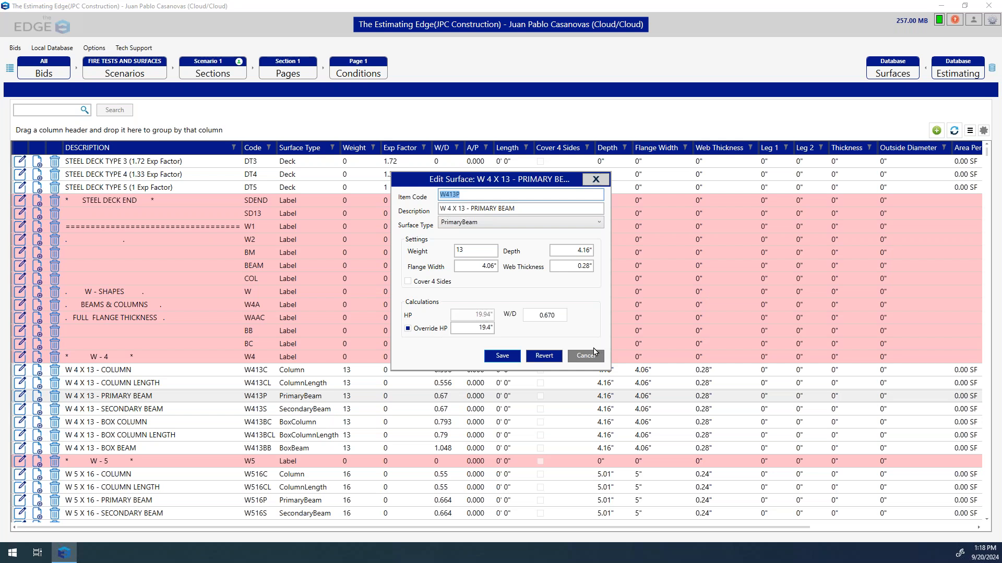
pyautogui.doubleClick(479, 249)
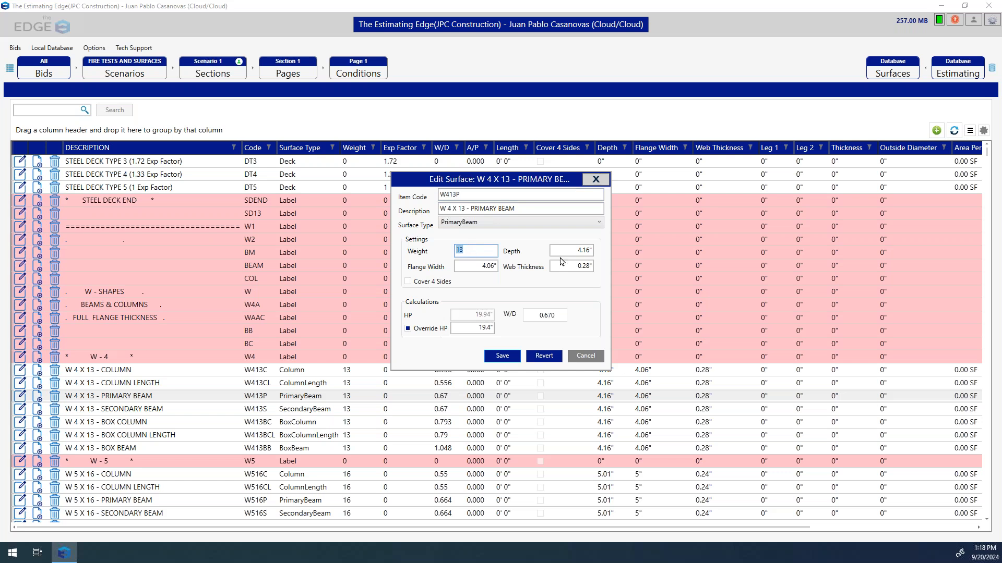
pyautogui.write('15')
pyautogui.press('Tab')
pyautogui.click(471, 251)
pyautogui.write('10')
pyautogui.write('3')
pyautogui.press('Tab')
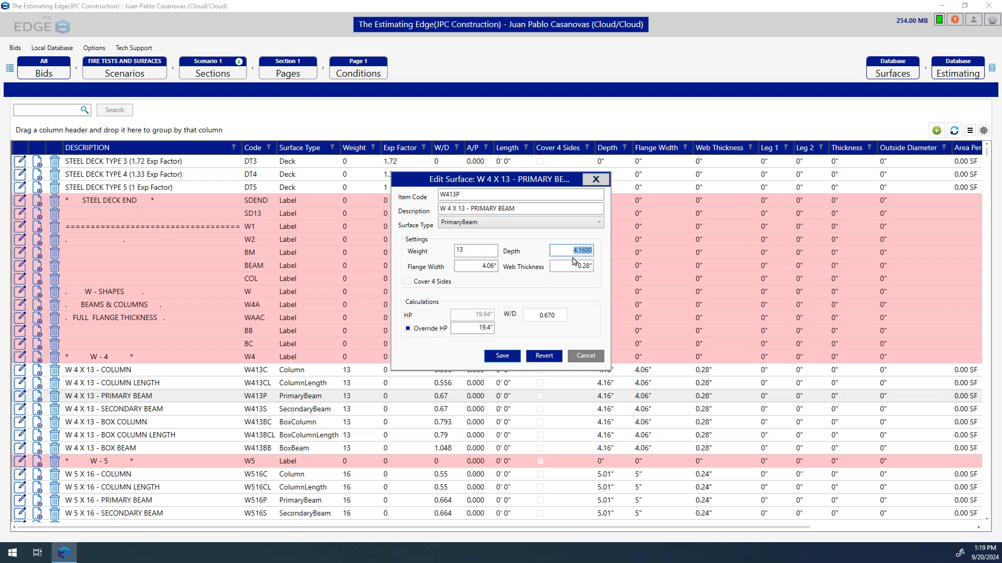
pyautogui.click(592, 359)
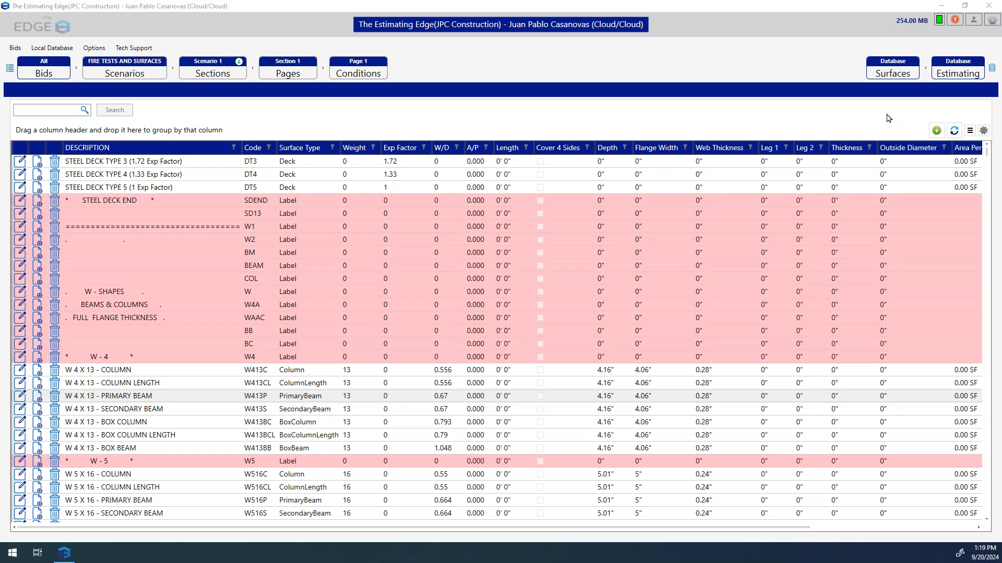
# View the blank form for adding a surface and its available surface types, then close the form
pyautogui.click(936, 131)
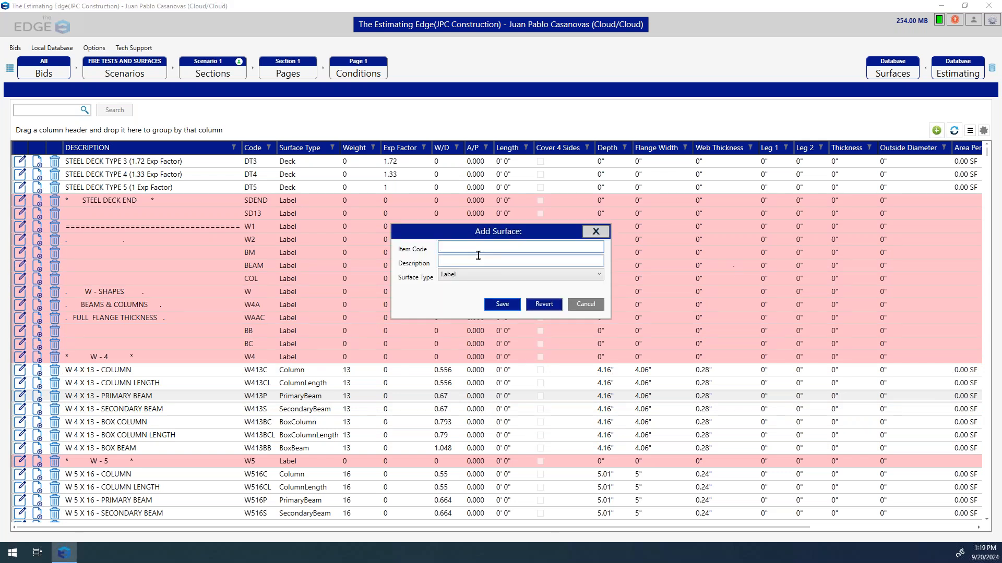
pyautogui.click(473, 278)
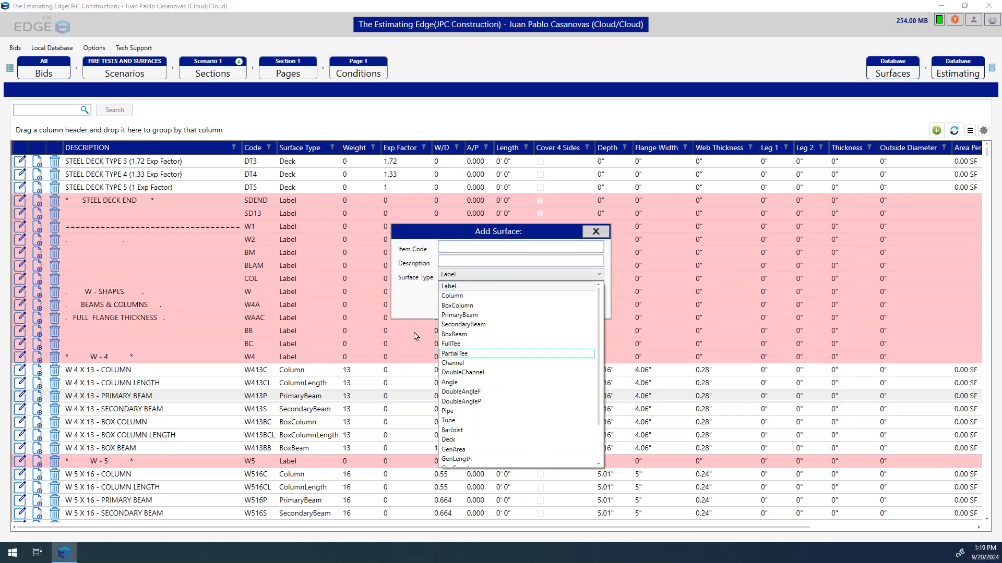
pyautogui.click(408, 312)
pyautogui.click(595, 232)
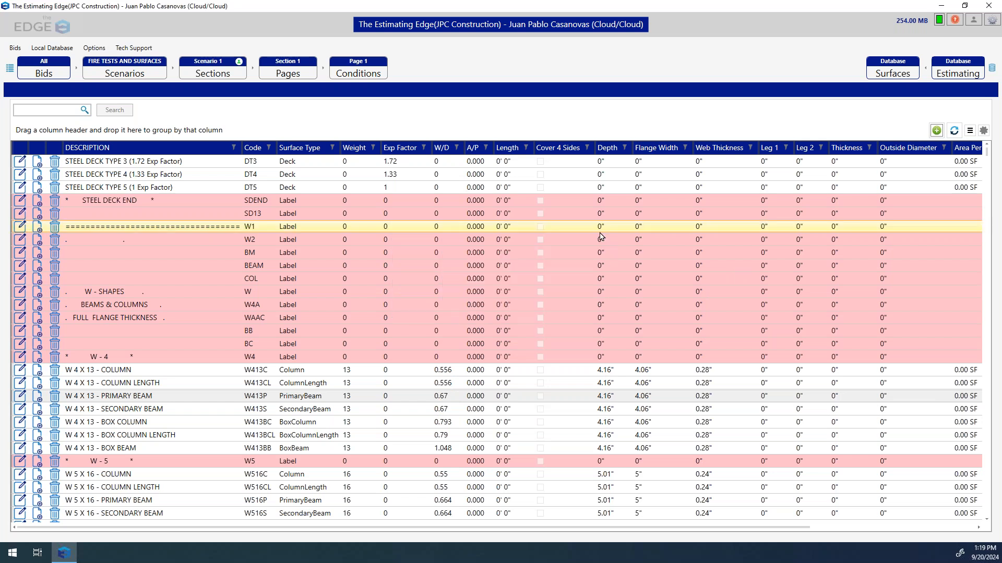
# Review the settings in a copy of the W 4 X 13 - PRIMARY BEAM surface and close it without saving
pyautogui.click(37, 400)
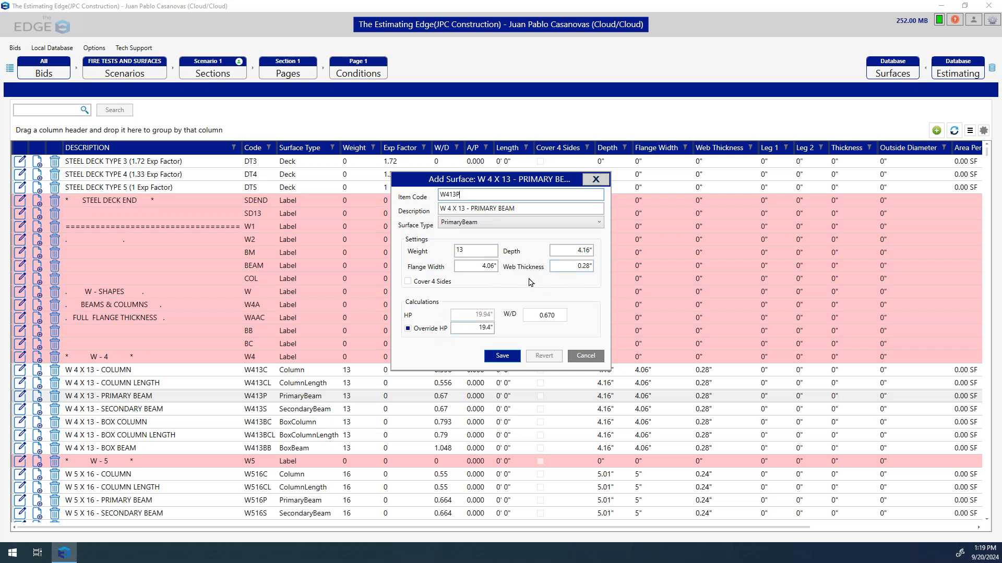
pyautogui.click(595, 181)
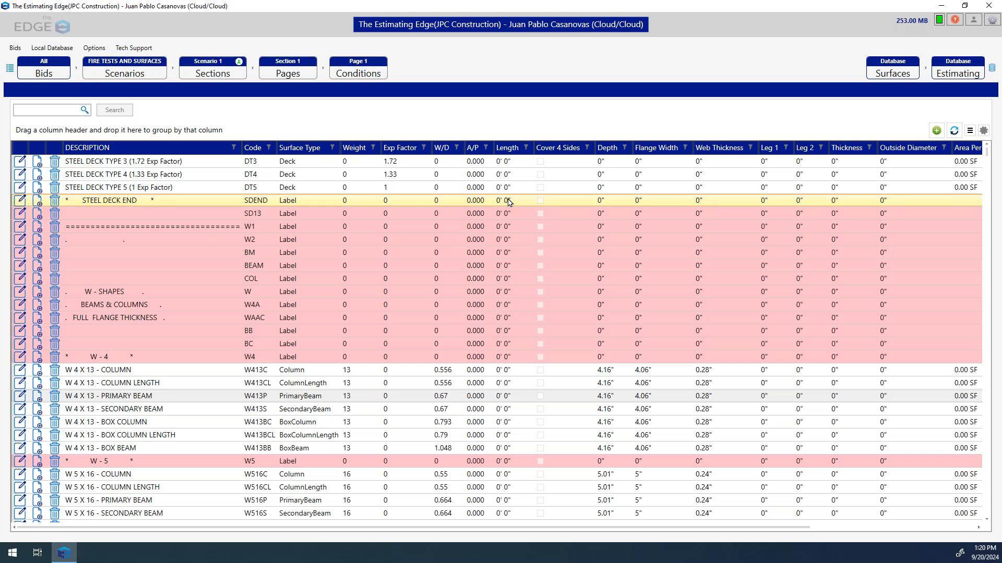
pyautogui.click(556, 178)
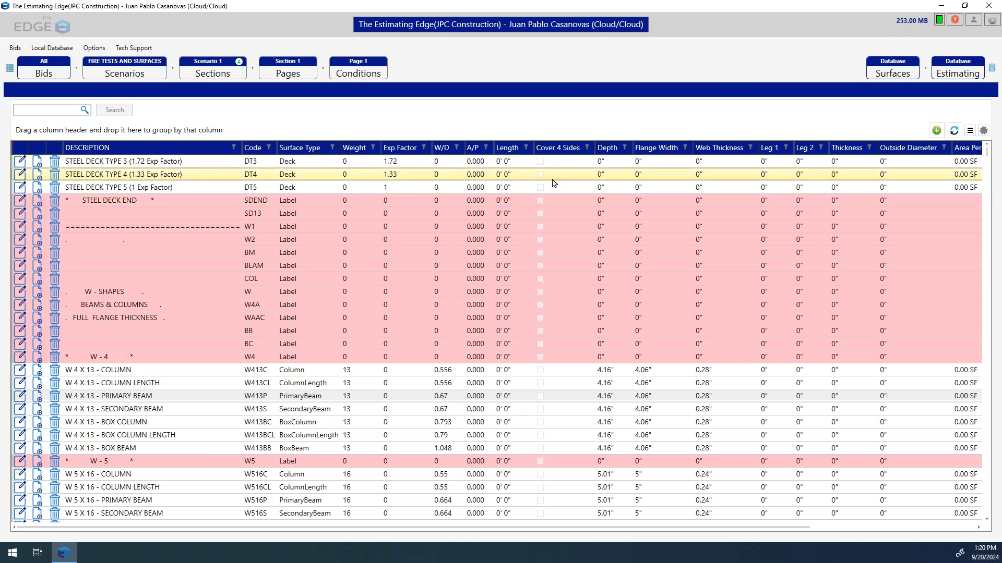